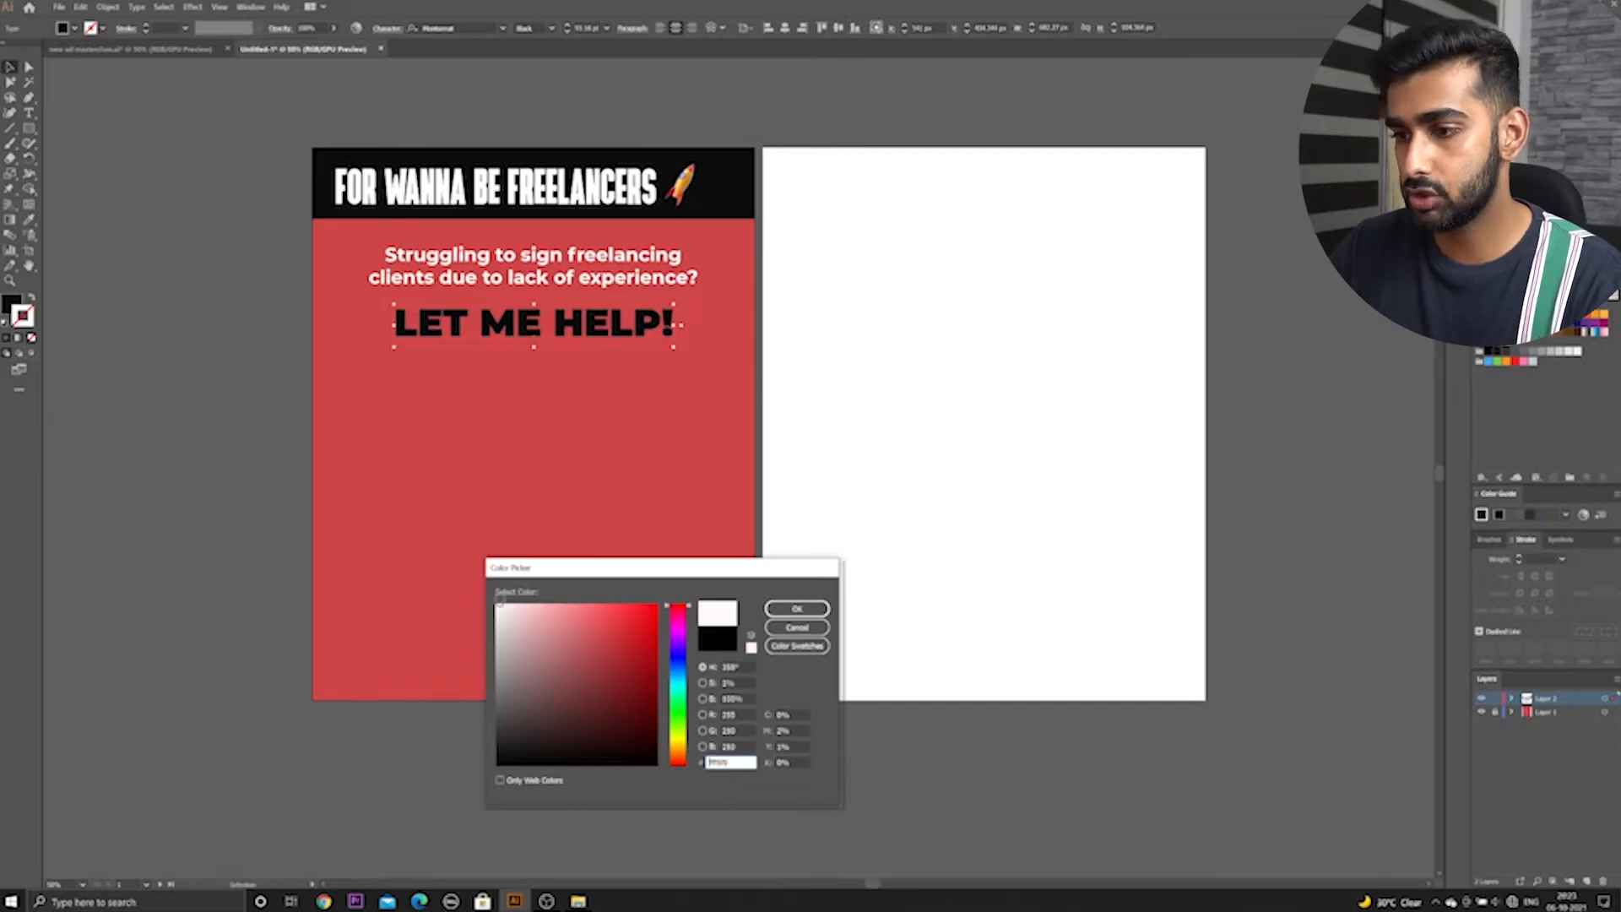
Give the upper "LET ME HELP!" text copy a white stroke and no fill, then deselect it
left_click(795, 611)
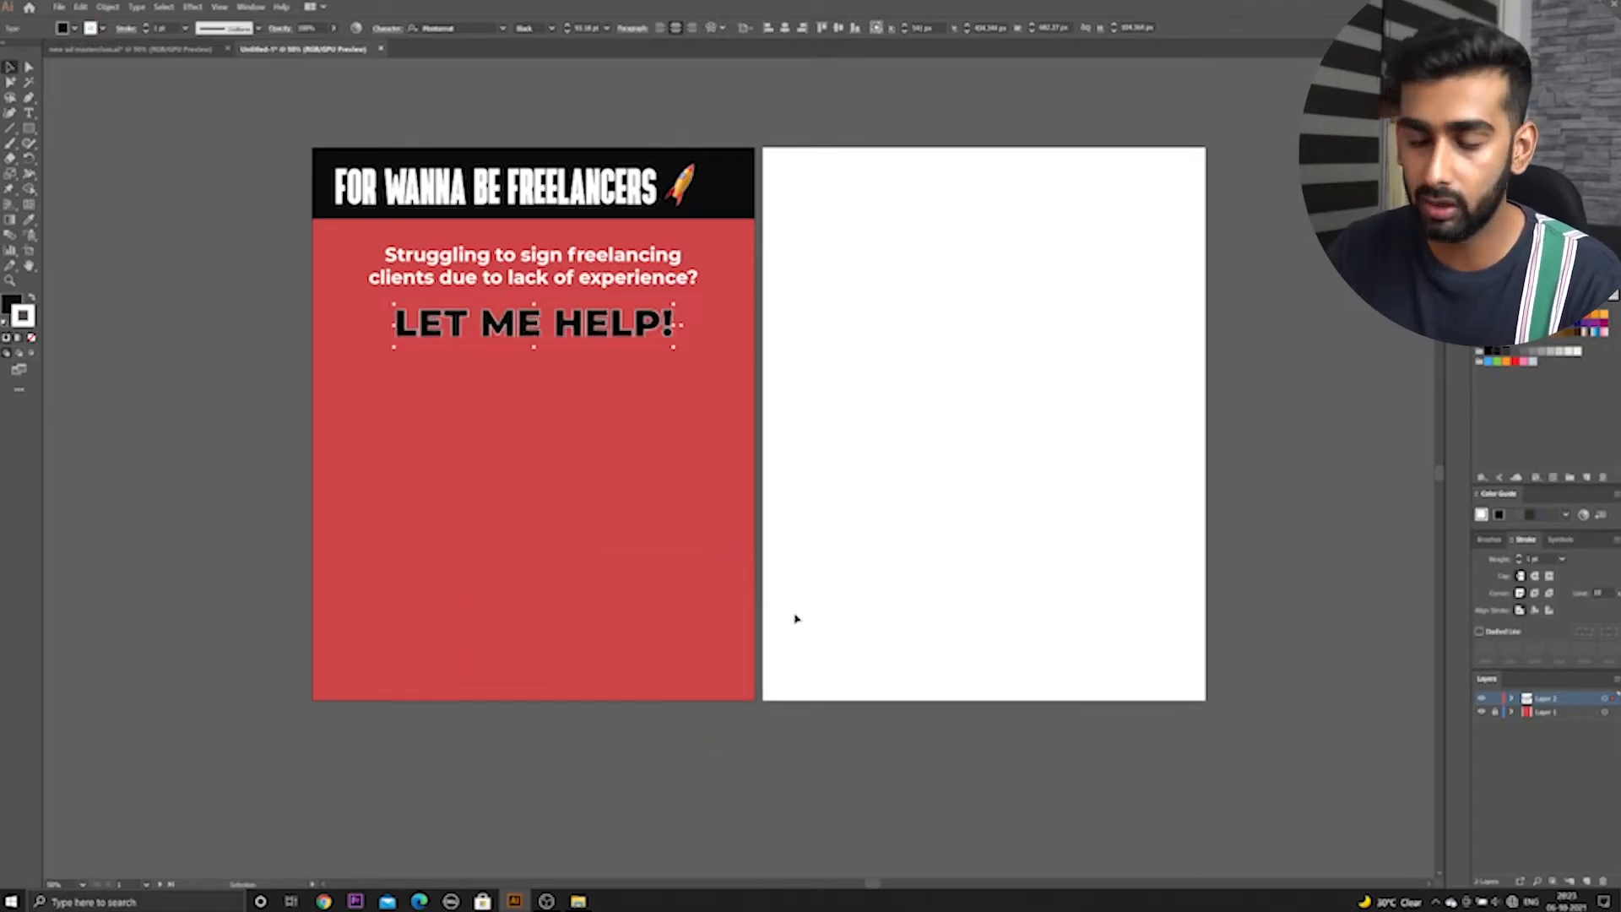
key("x")
left_click(32, 339)
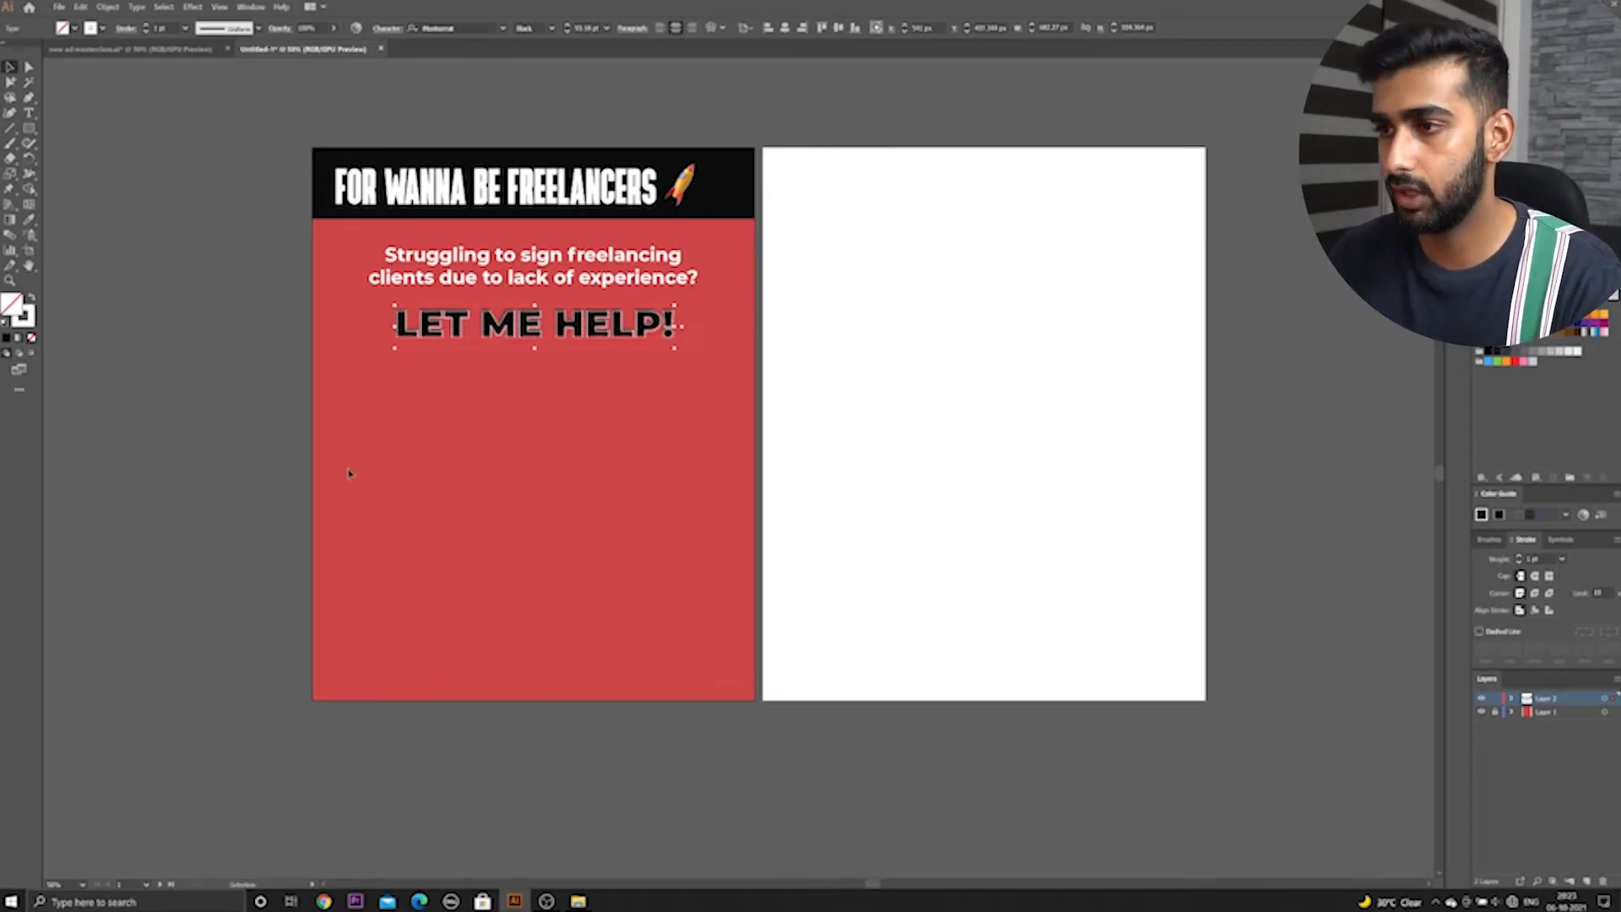
left_click(783, 377)
Switch to the reference ad document and undo the last move of the "LET ME HELP!" text
left_click(201, 53)
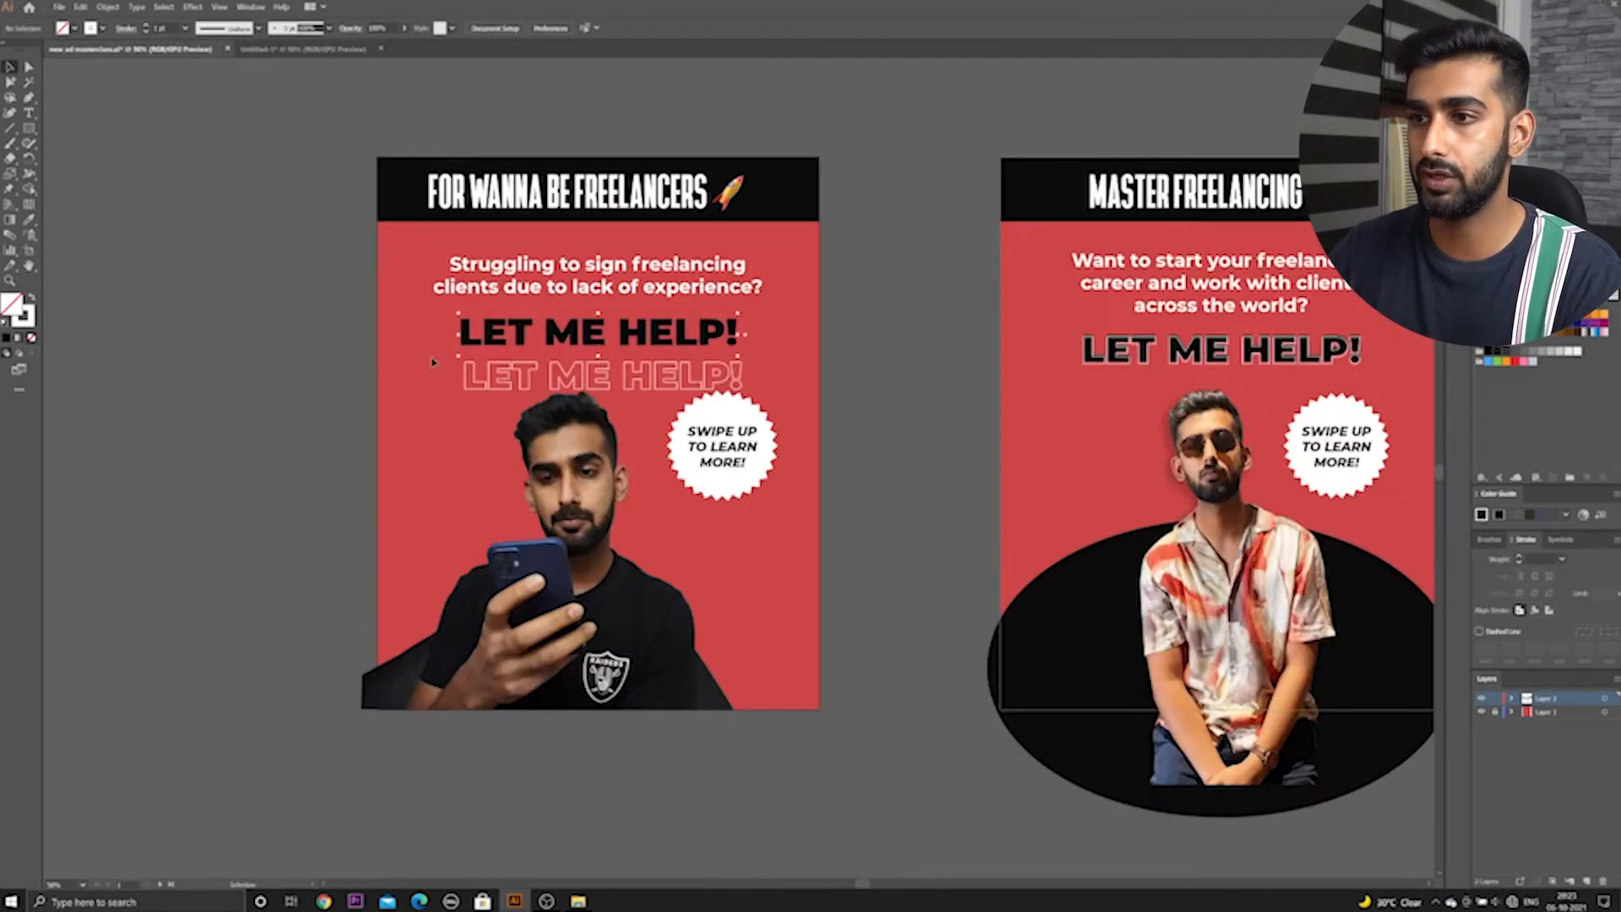
key("ctrl+z")
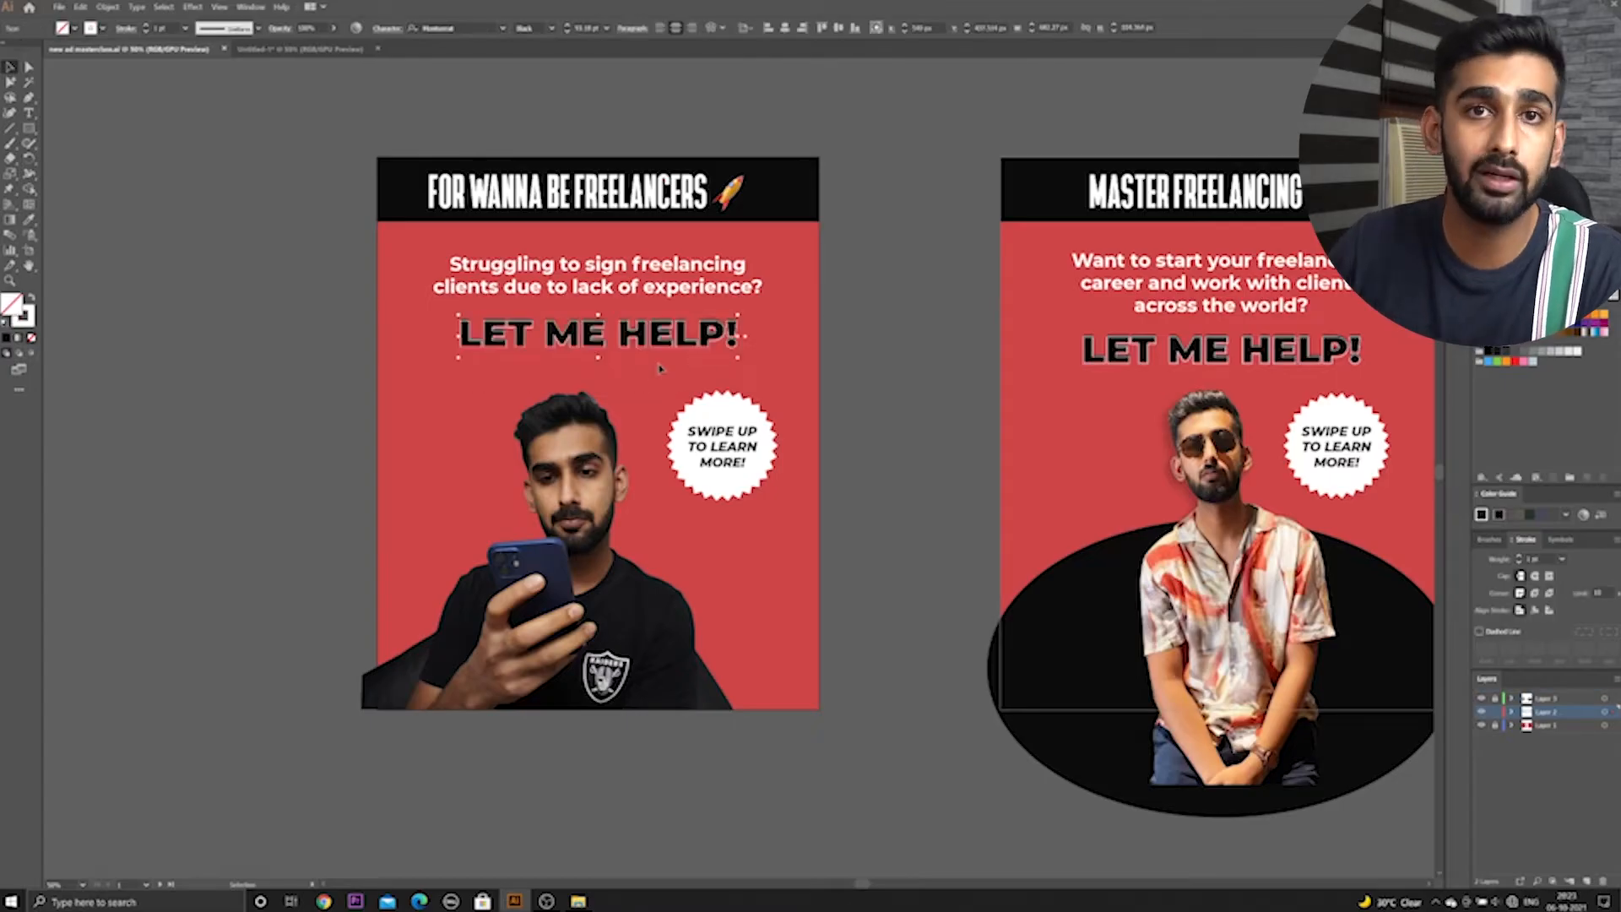
left_click_drag(851, 455, 828, 410)
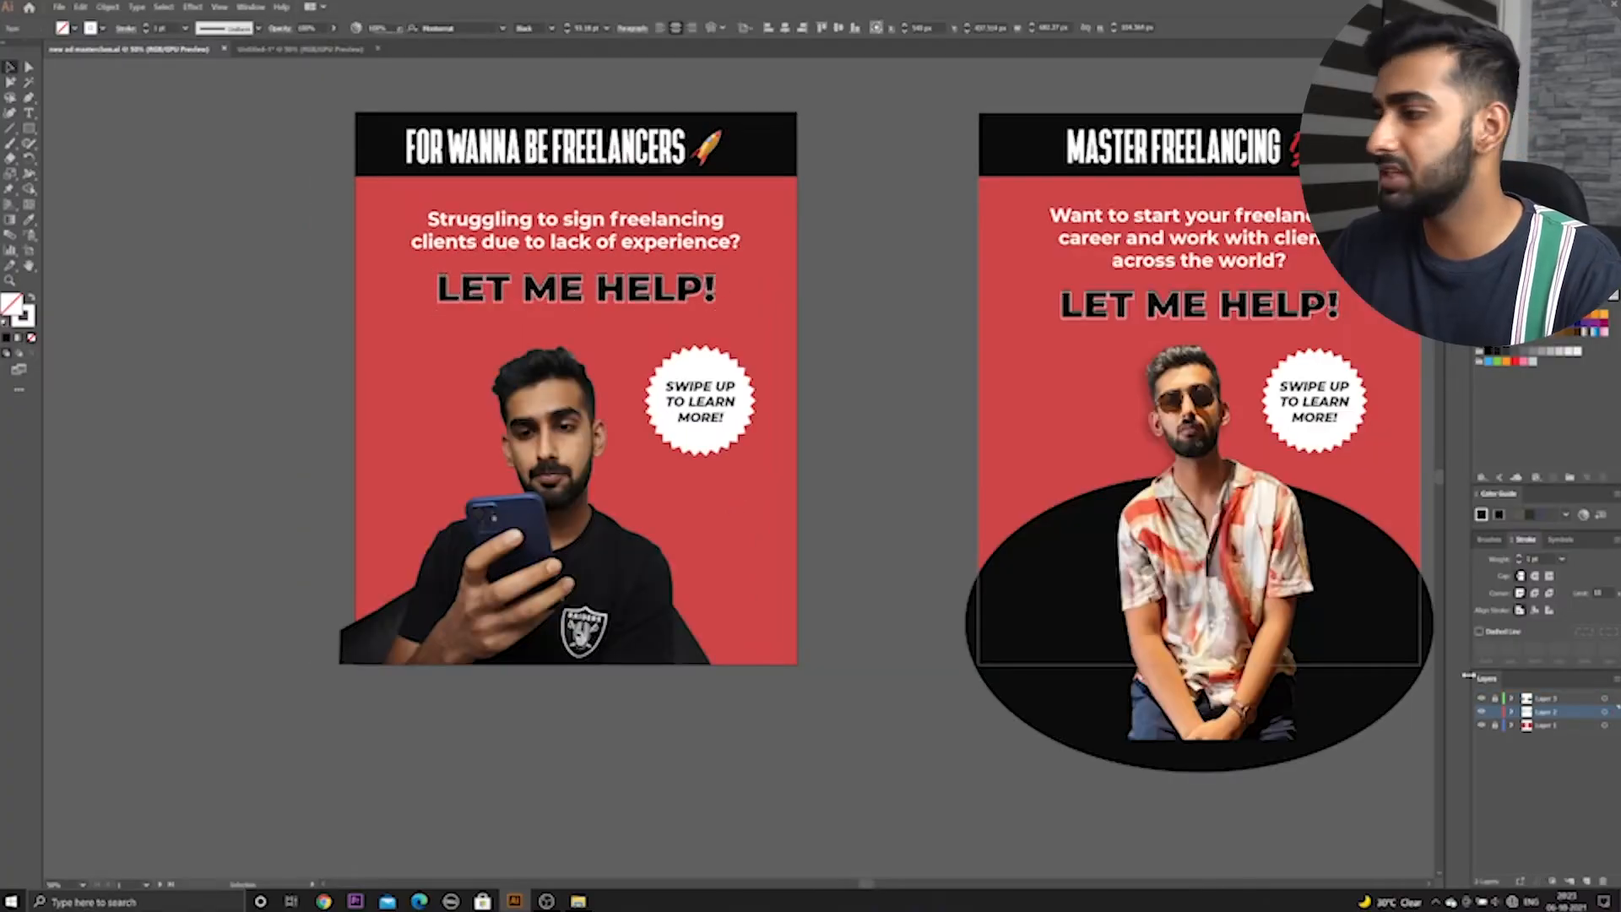
Unlock Layer 3, move the phone portrait off the first reference ad's artboard, and copy it
left_click(1495, 699)
left_click_drag(470, 508, 208, 463)
left_click_drag(270, 531, 625, 516)
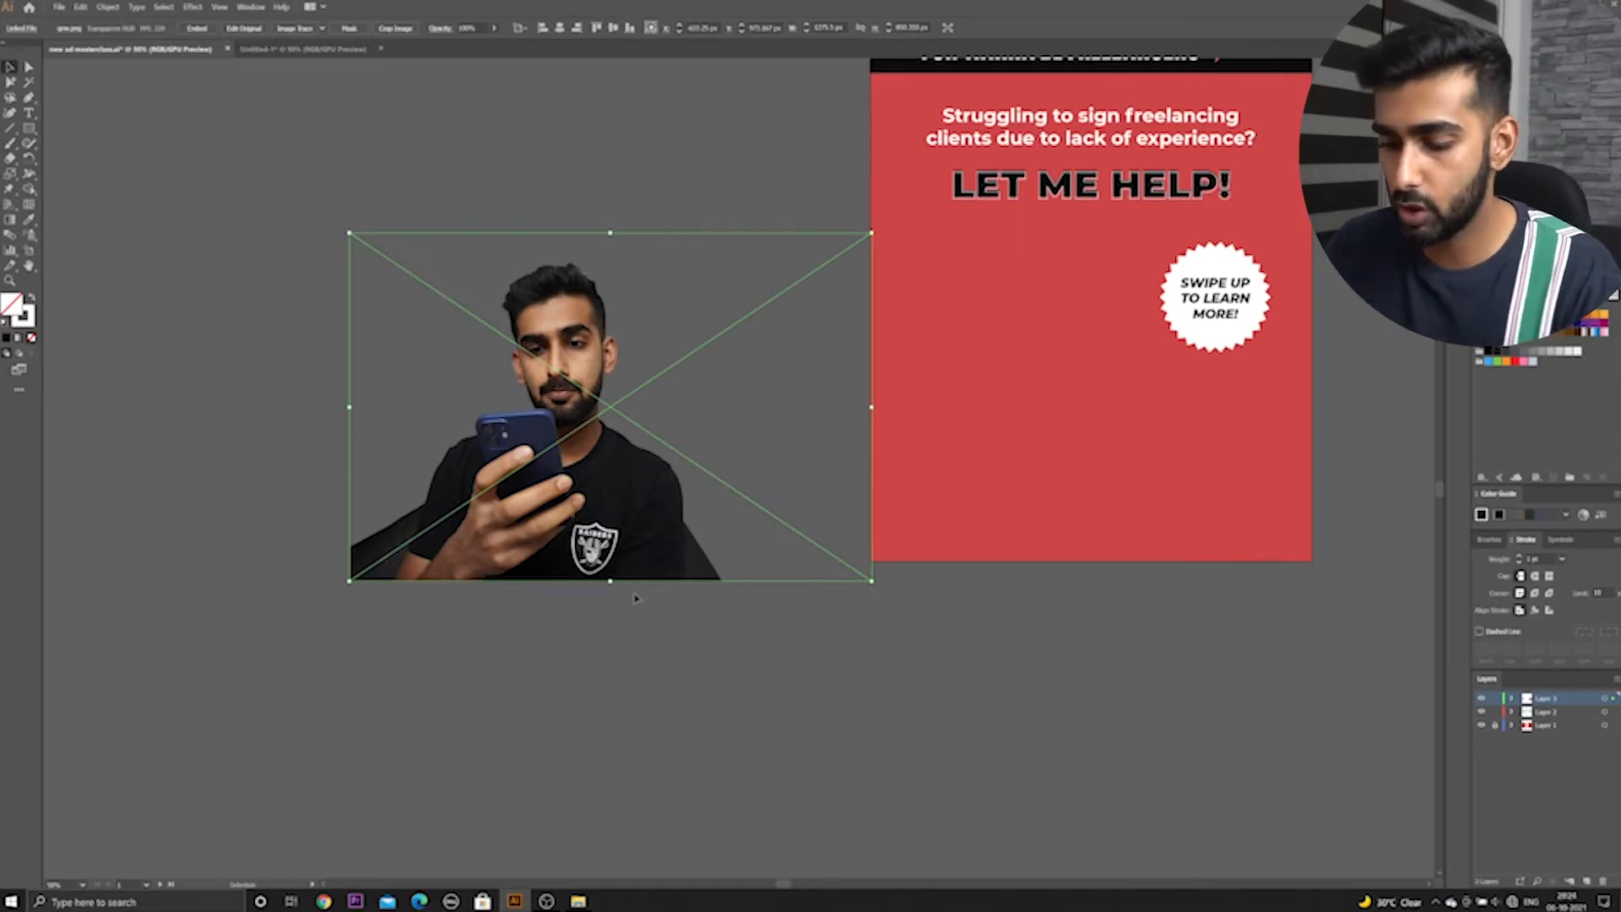
Paste the phone portrait into the new ad document and align it with the bottom of the red artboard
left_click(308, 49)
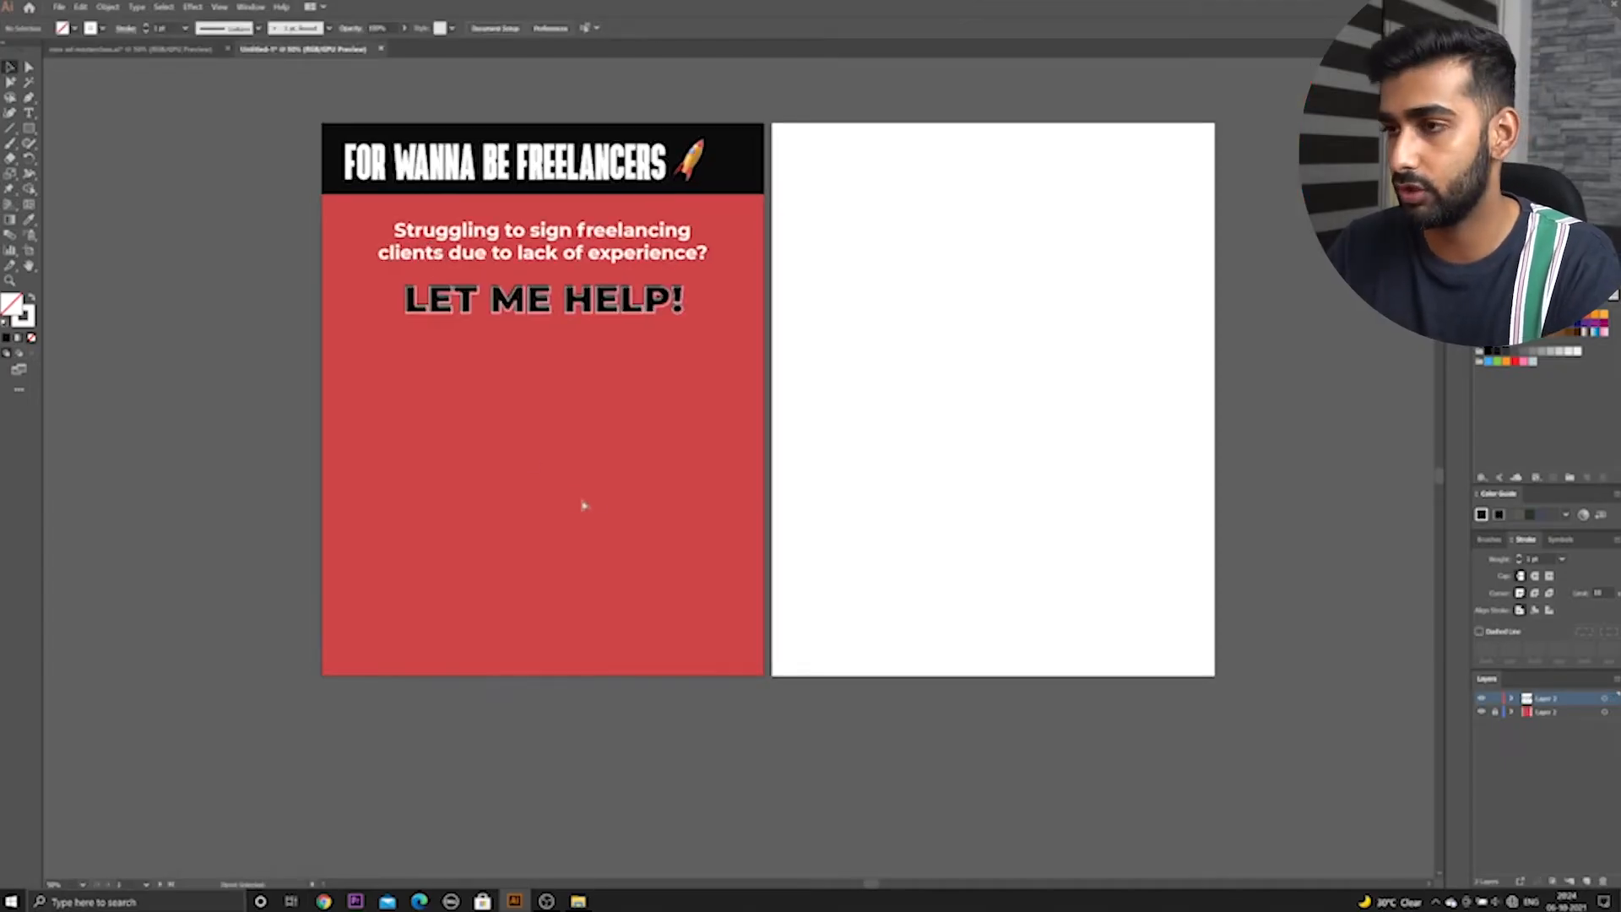
key("ctrl+v")
left_click_drag(596, 493, 659, 470)
left_click_drag(80, 570, 583, 622)
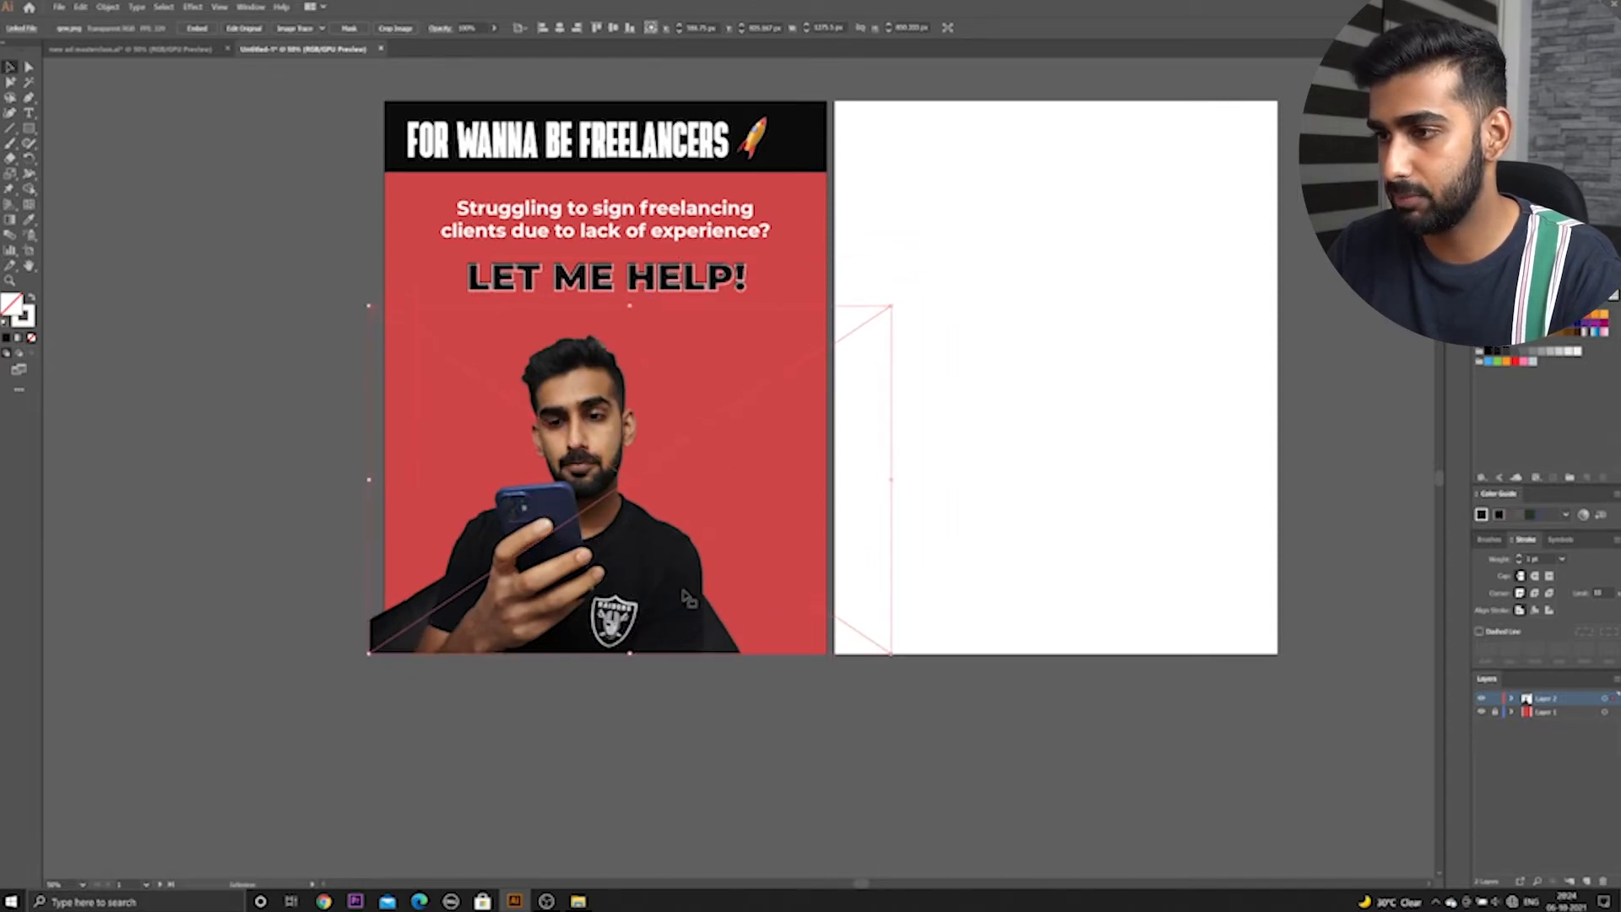
left_click(1071, 426)
left_click_drag(939, 348, 932, 371)
left_click(680, 491)
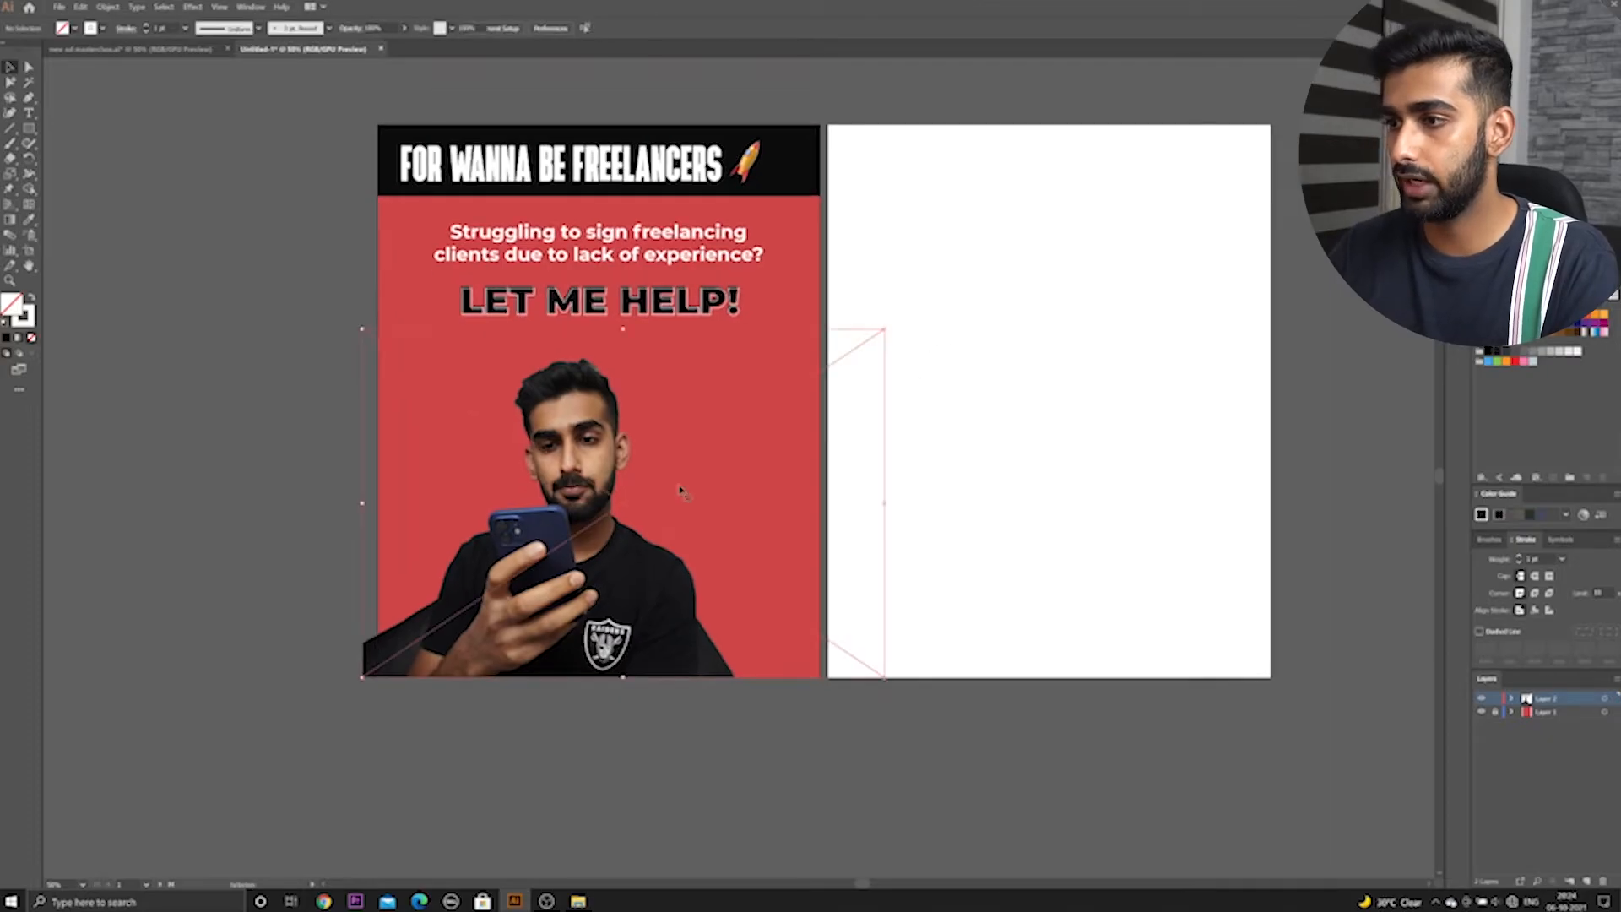
Lock Layer 2 of the new ad and create a new layer above it
left_click(1494, 700)
left_click(1587, 882)
left_click_drag(997, 608, 986, 609)
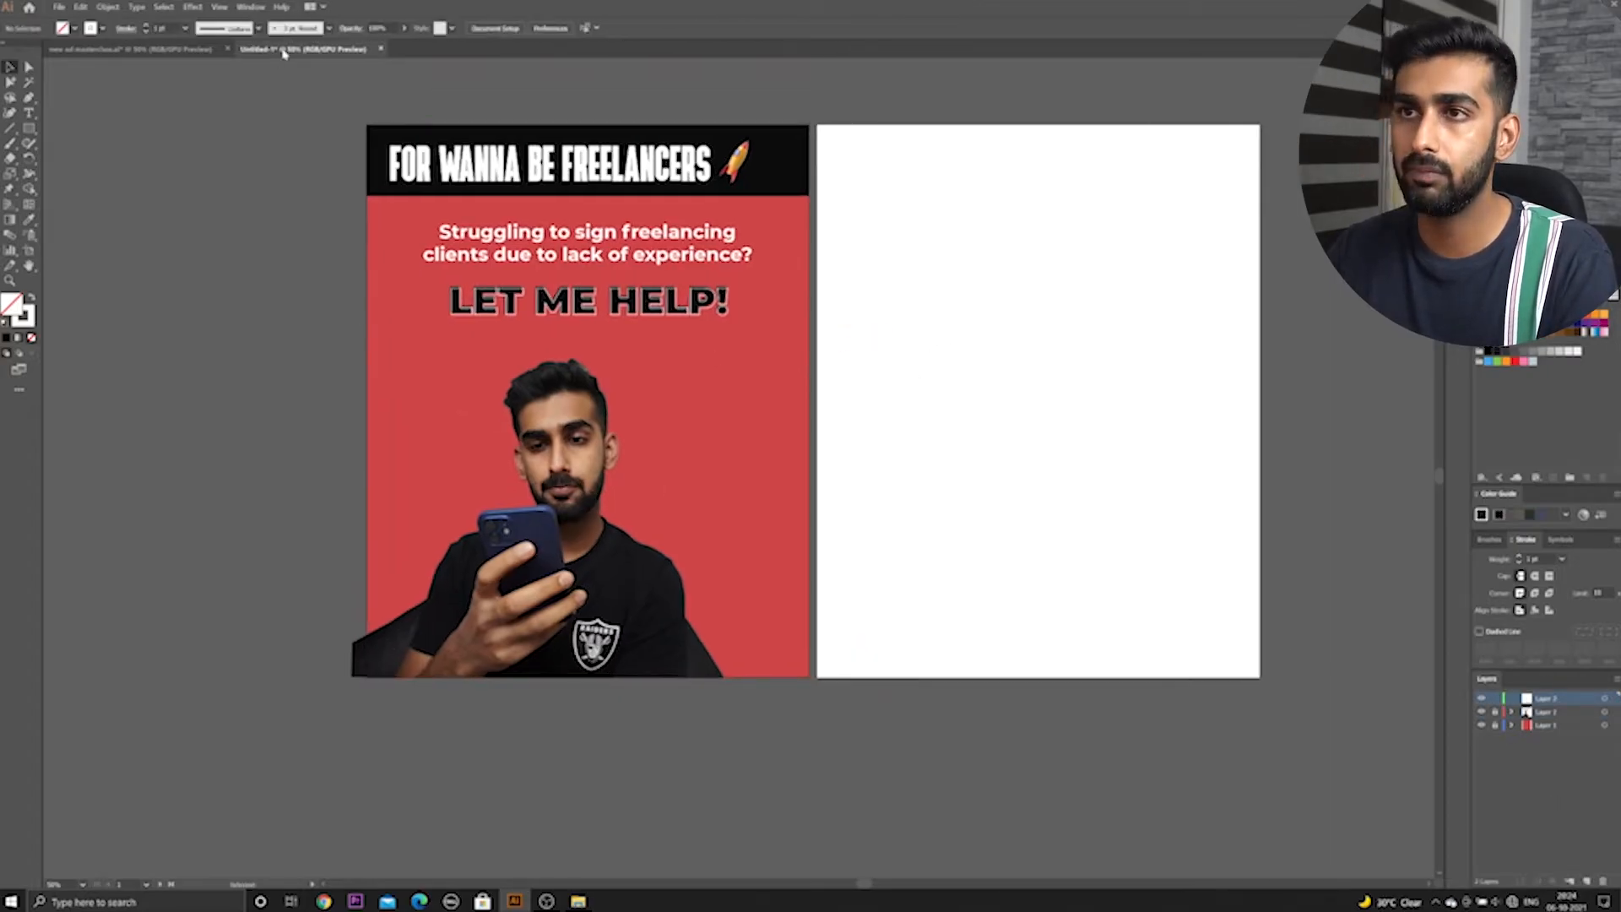
Return the phone portrait to the bottom of the first ad in the reference document and lock Layer 3
left_click(203, 51)
left_click_drag(1096, 278, 614, 359)
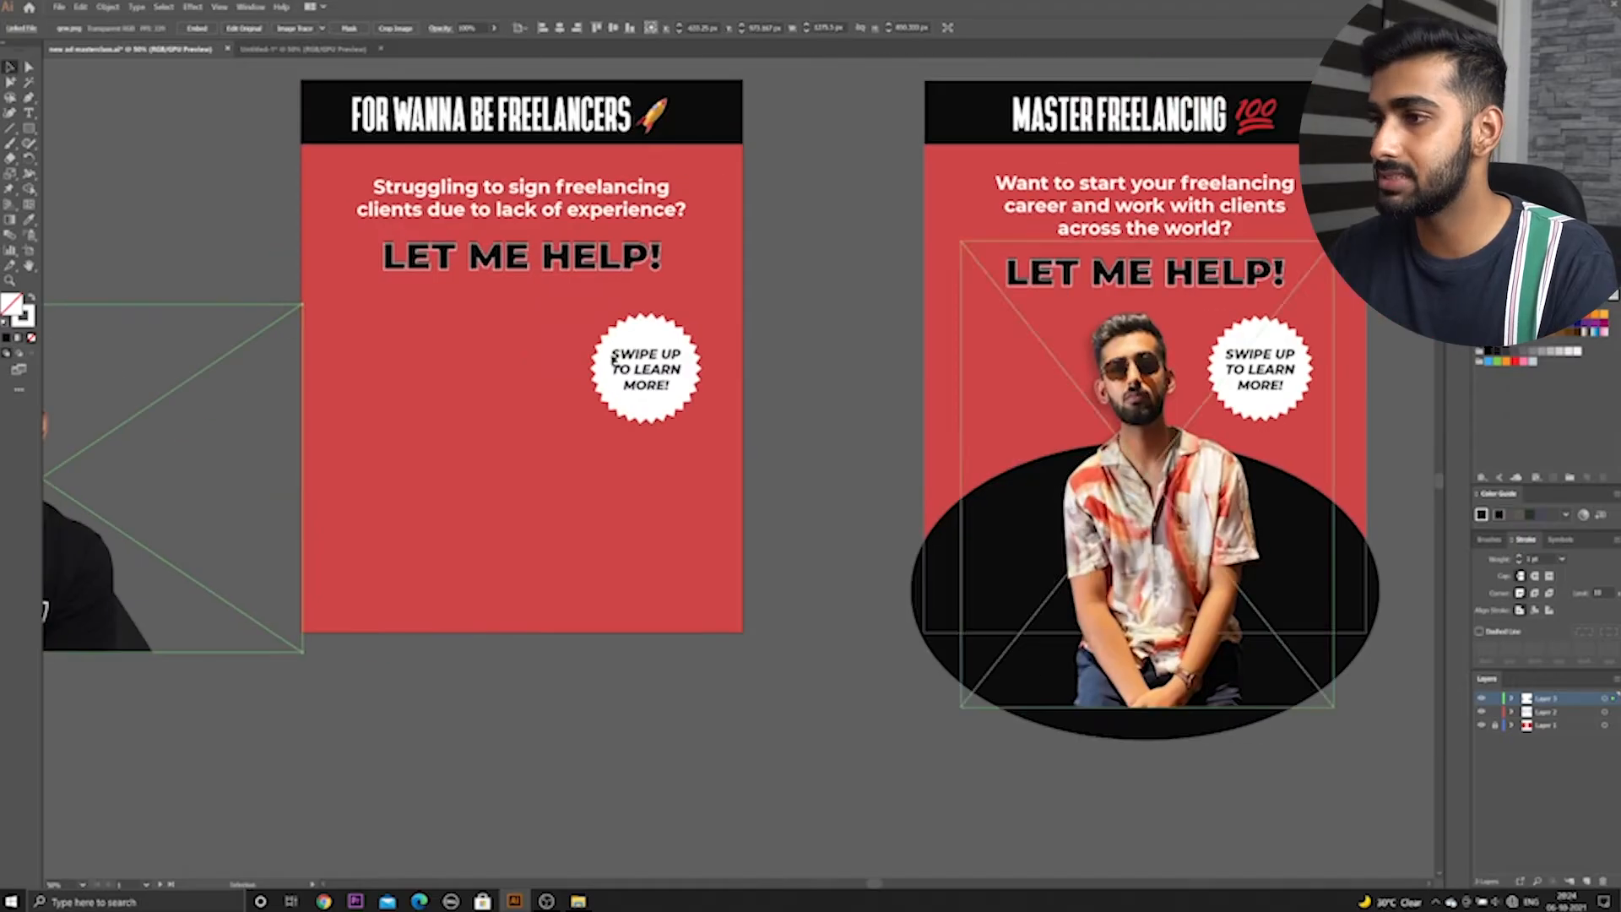
left_click_drag(230, 435, 735, 417)
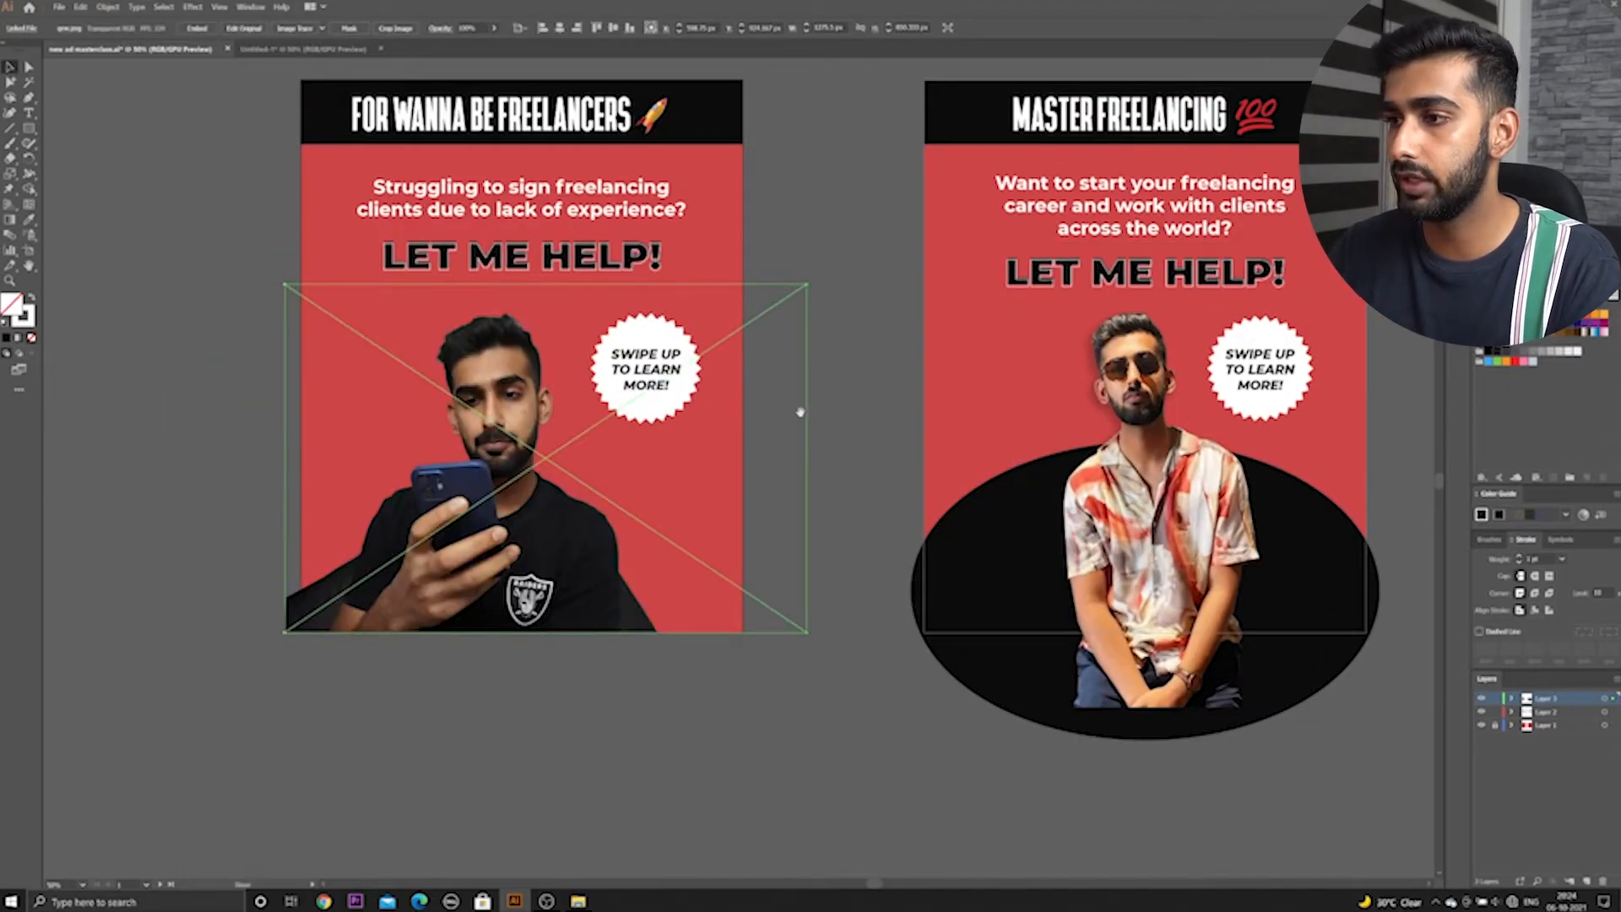
left_click(1495, 698)
Move the white starburst off the first reference ad, then place it back behind the "SWIPE UP TO LEARN MORE!" text
left_click_drag(625, 342, 157, 274)
mouse_move(236, 239)
left_mouse_down()
mouse_move(233, 253)
mouse_move(245, 243)
left_mouse_up()
left_click(243, 213)
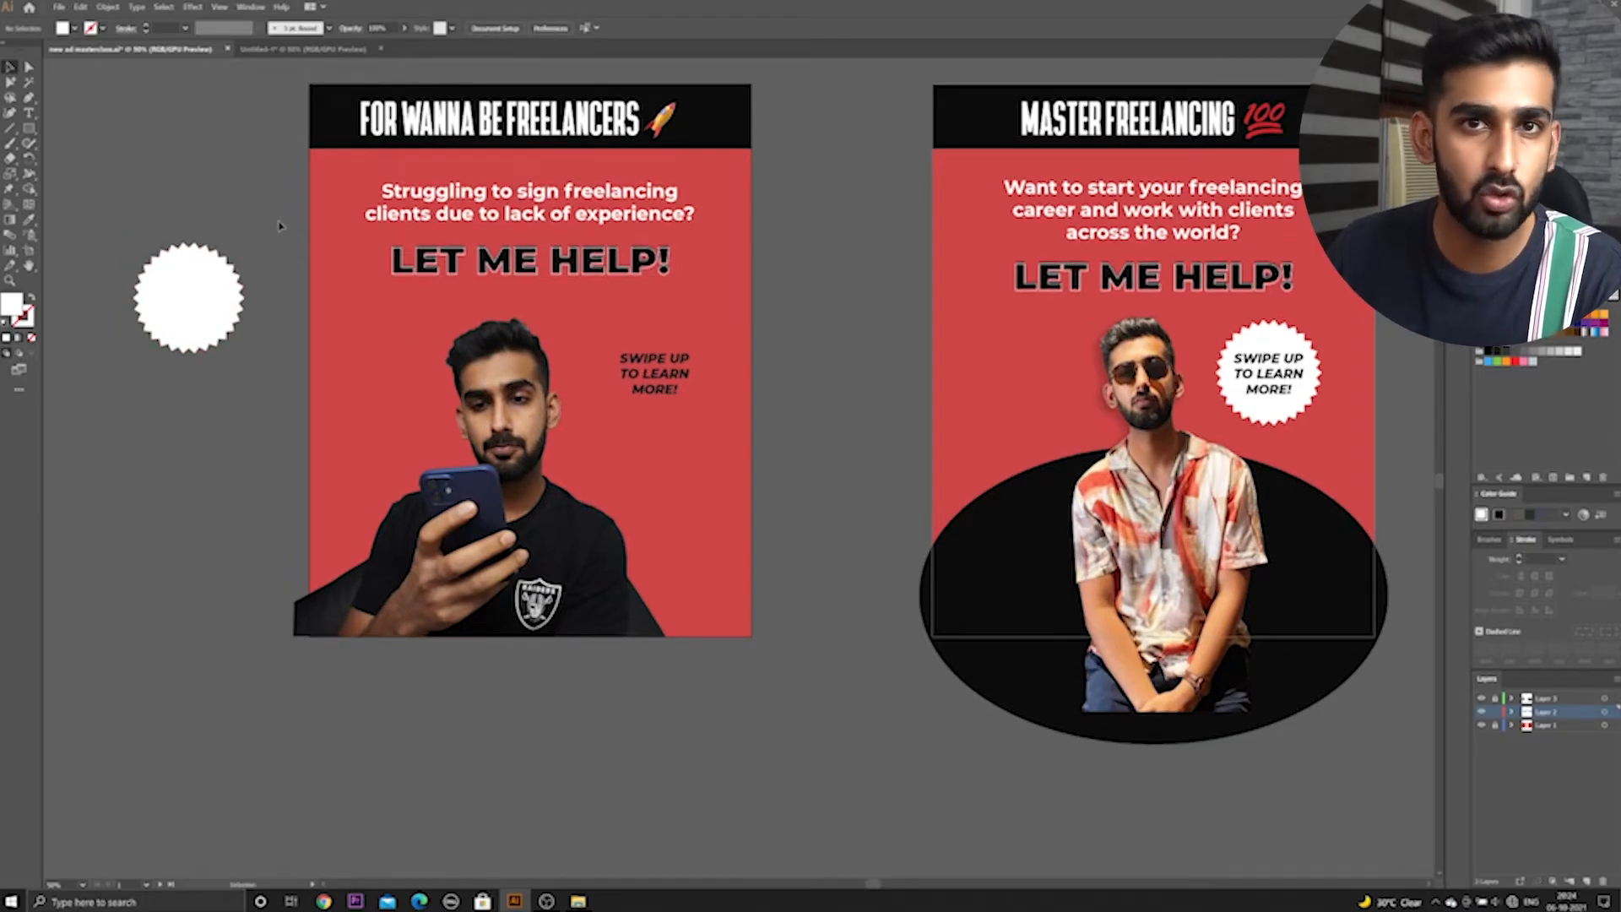
left_click(227, 299)
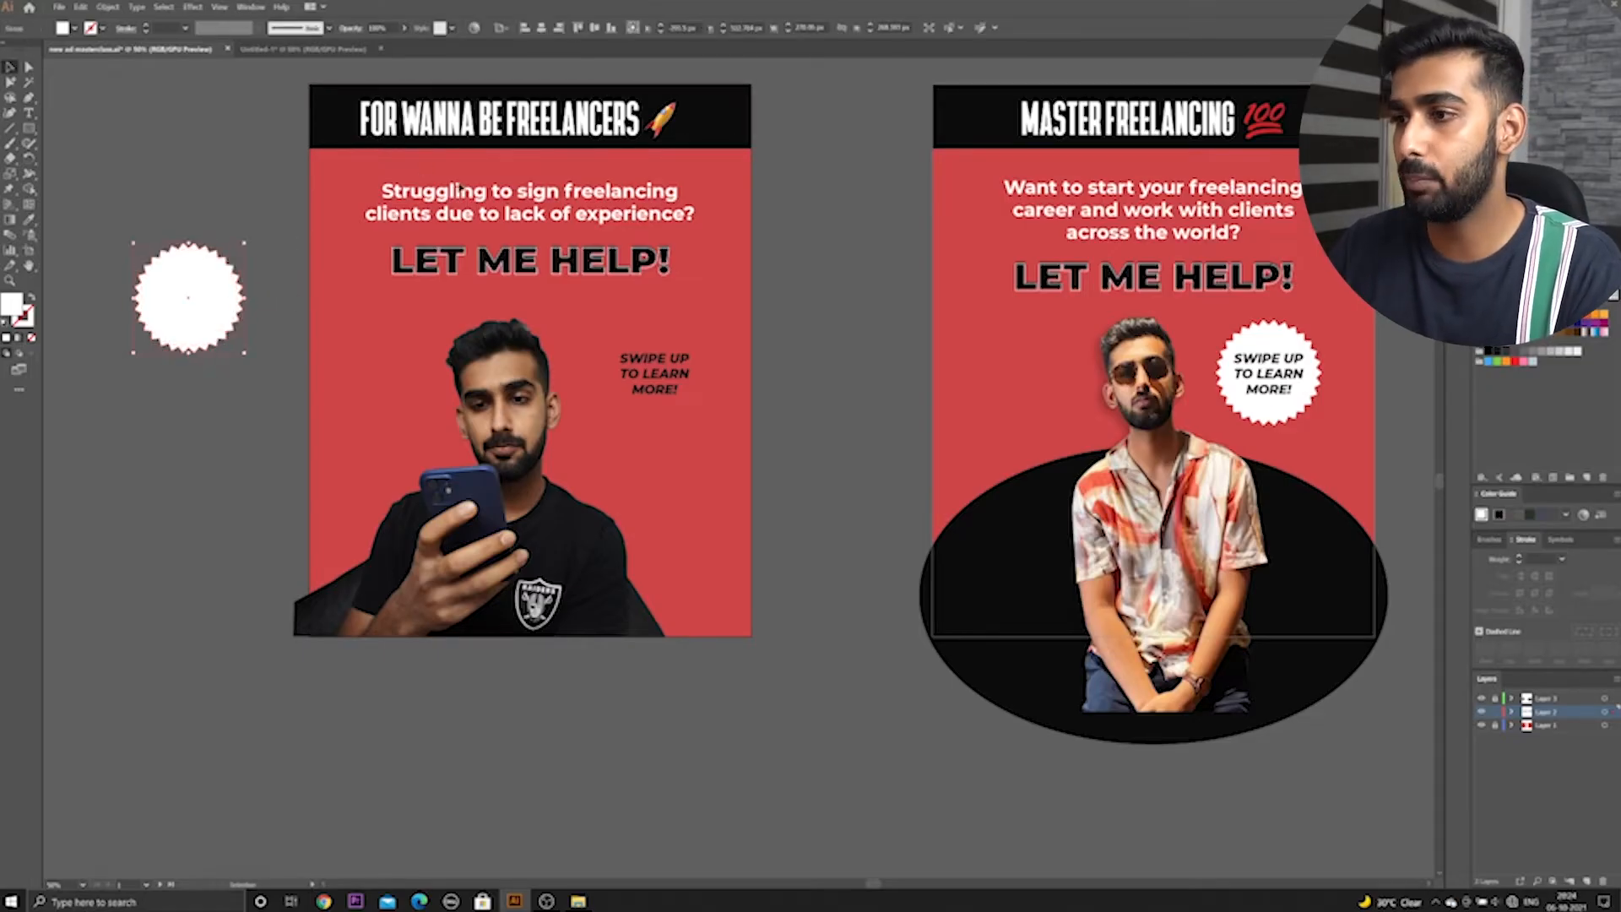
left_click_drag(226, 300, 654, 372)
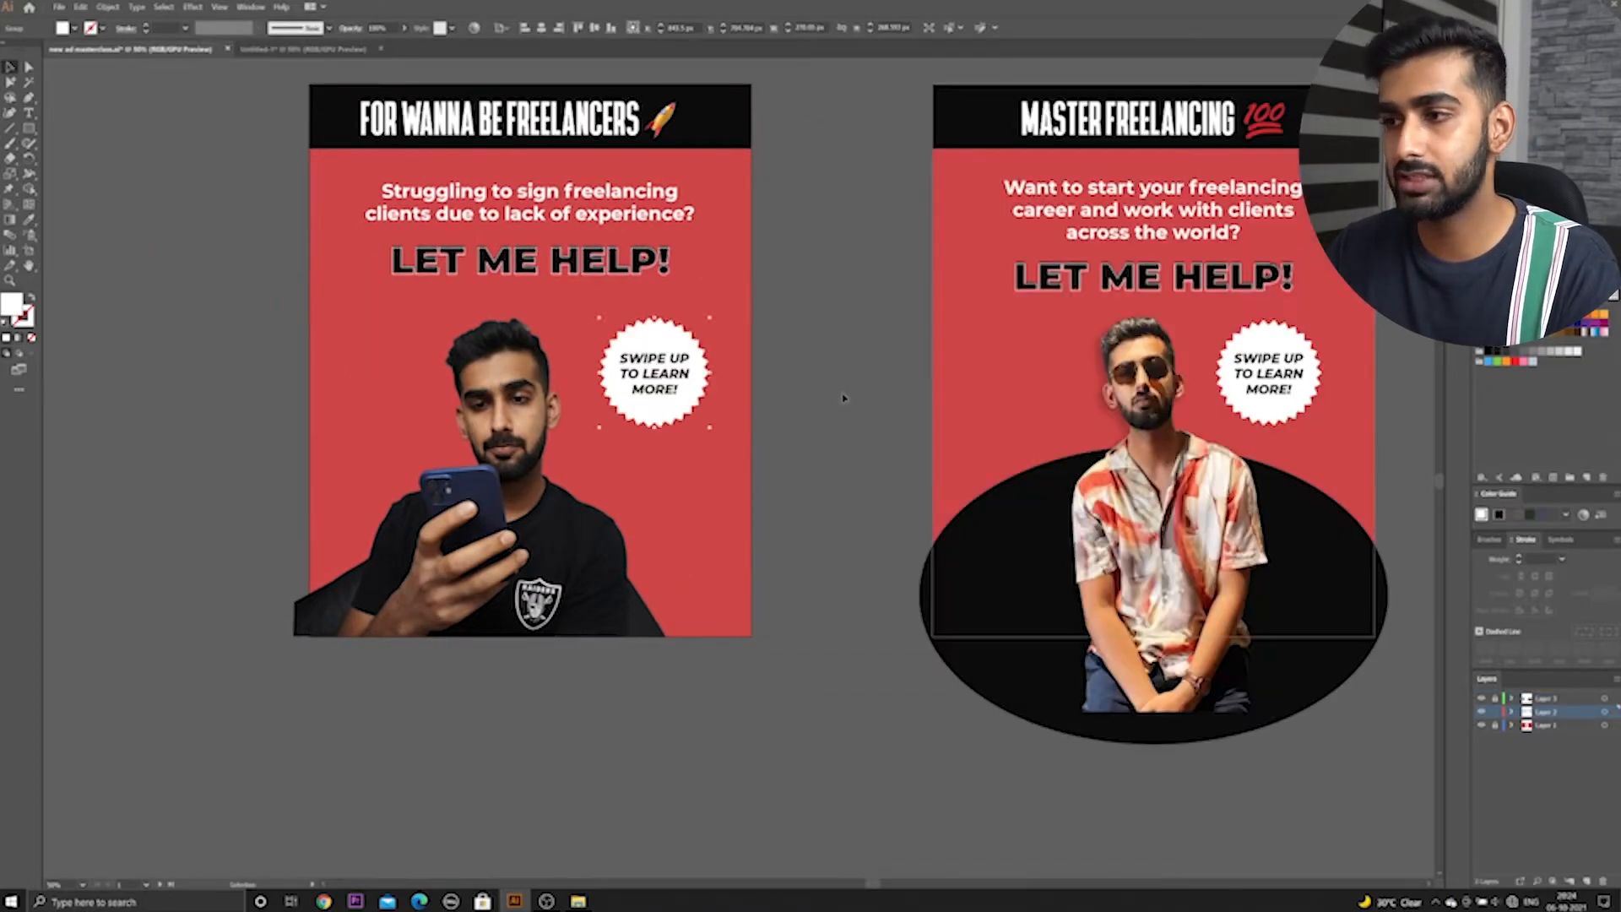
left_click(843, 397)
left_click(302, 49)
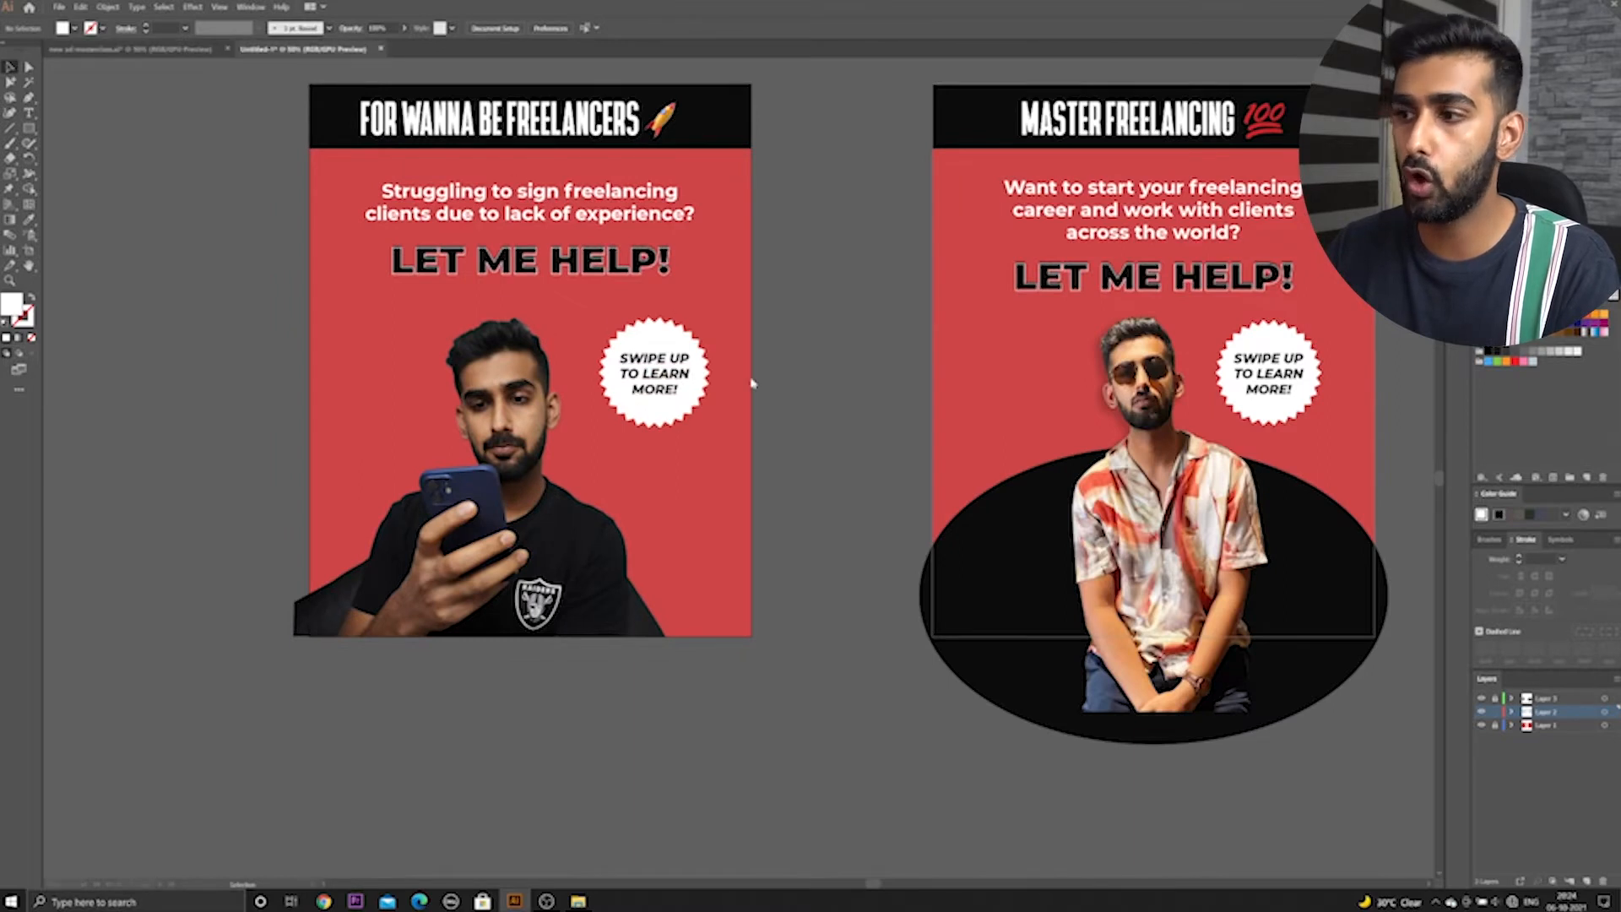
left_click(131, 49)
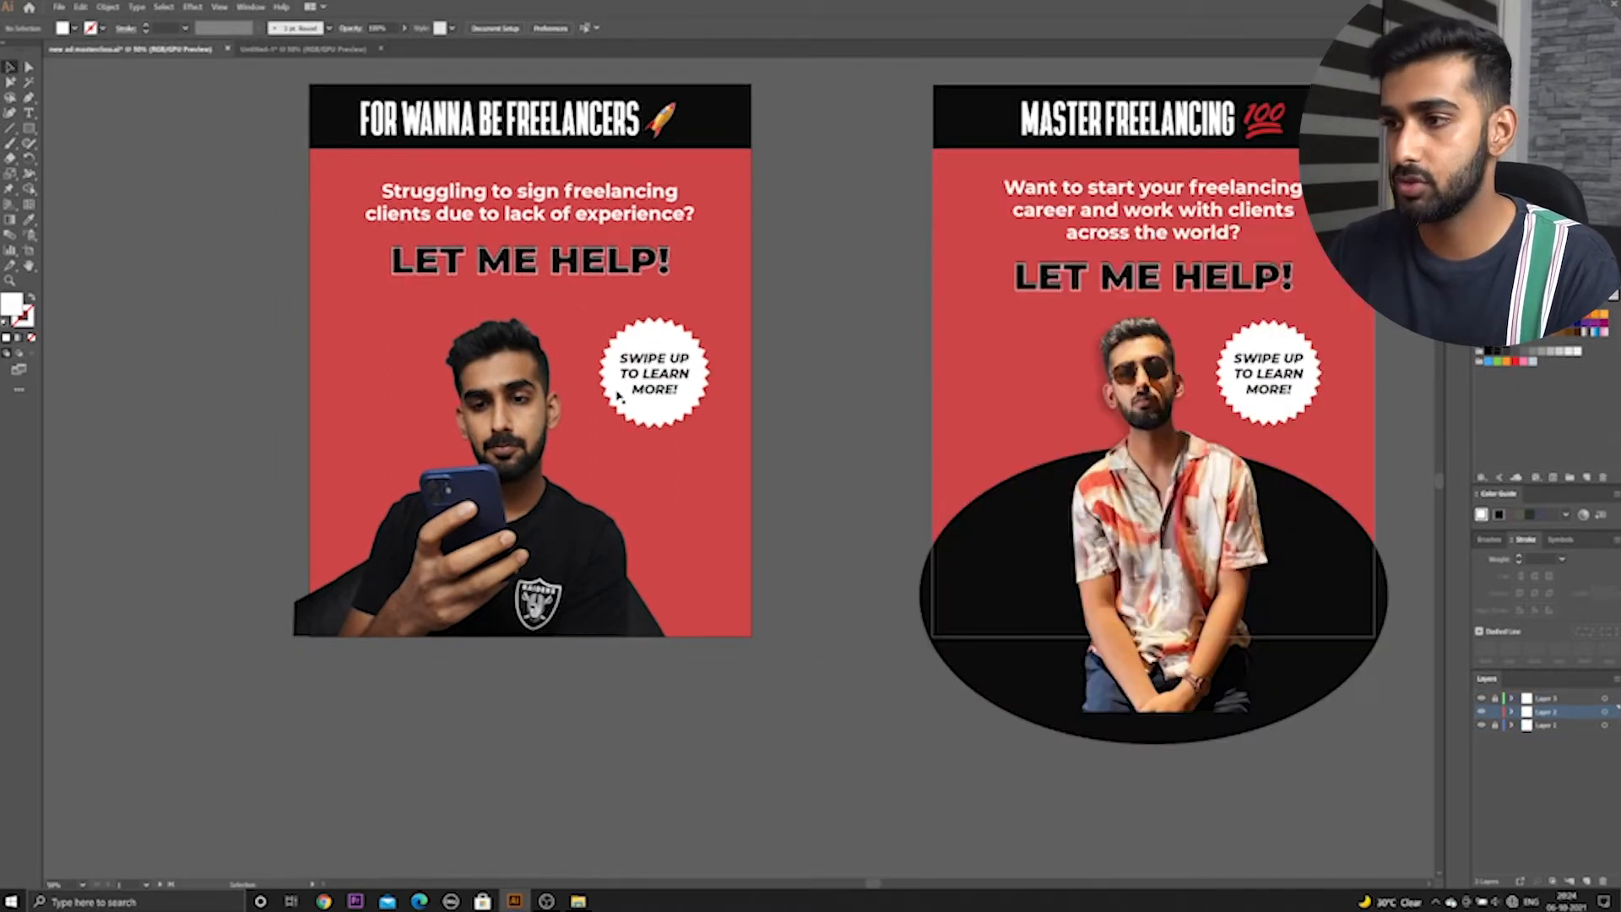
left_click(301, 49)
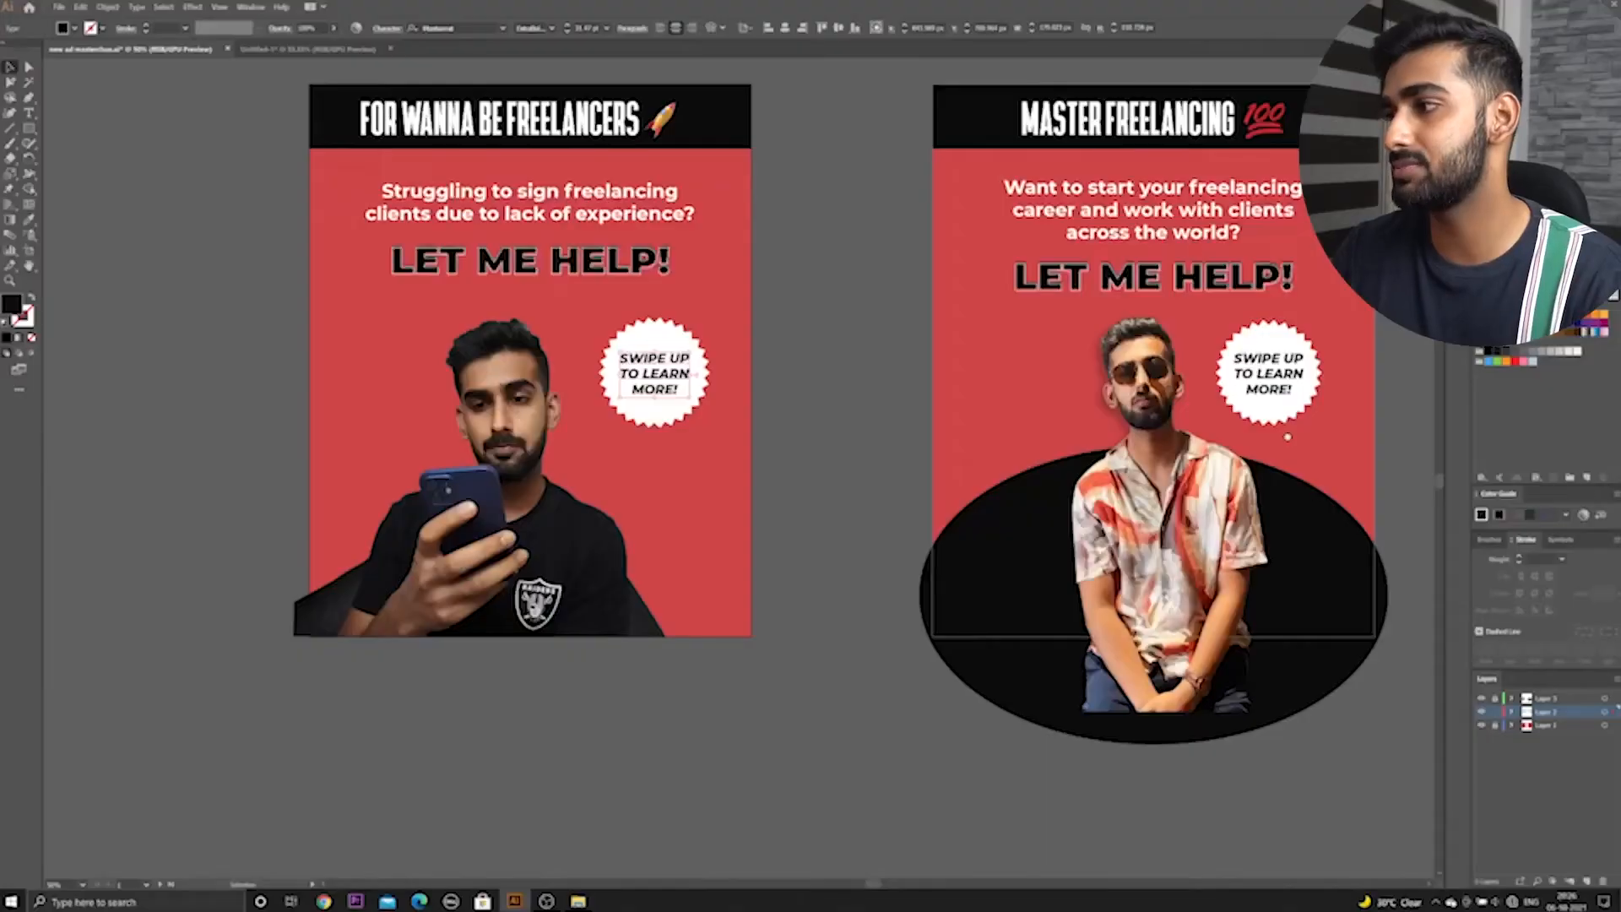
Inspect the portrait on the reference document's "MASTER FREELANCING" ad by unlocking Layer 3 and selecting it, then deselect it and relock the layer
scroll(863, 500, "right", 5)
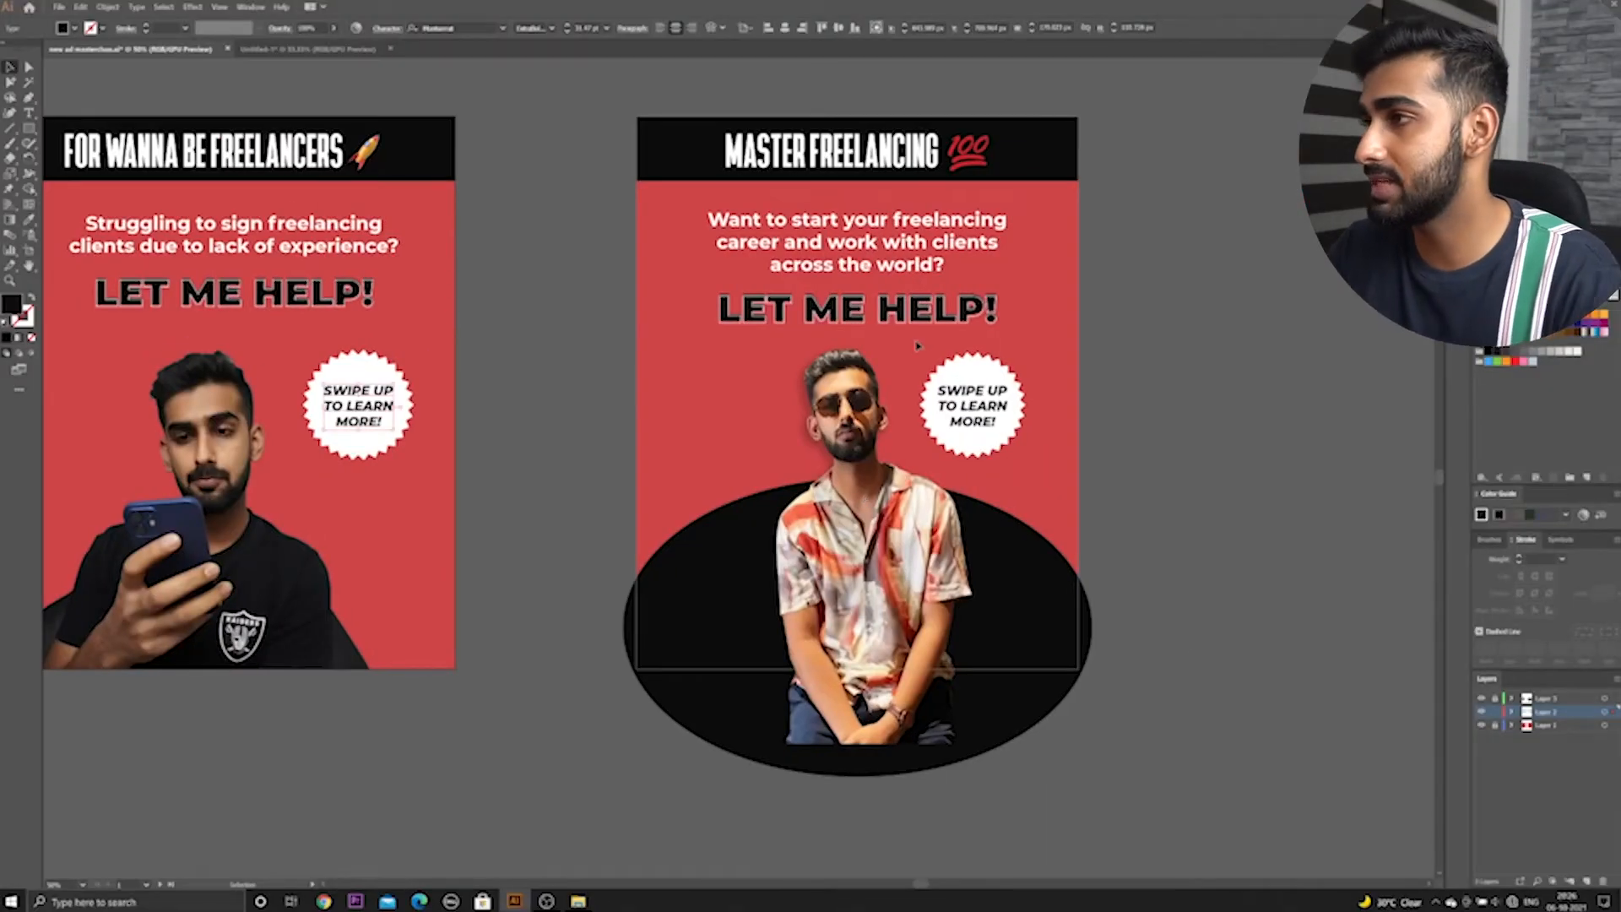
left_click_drag(944, 337, 975, 375)
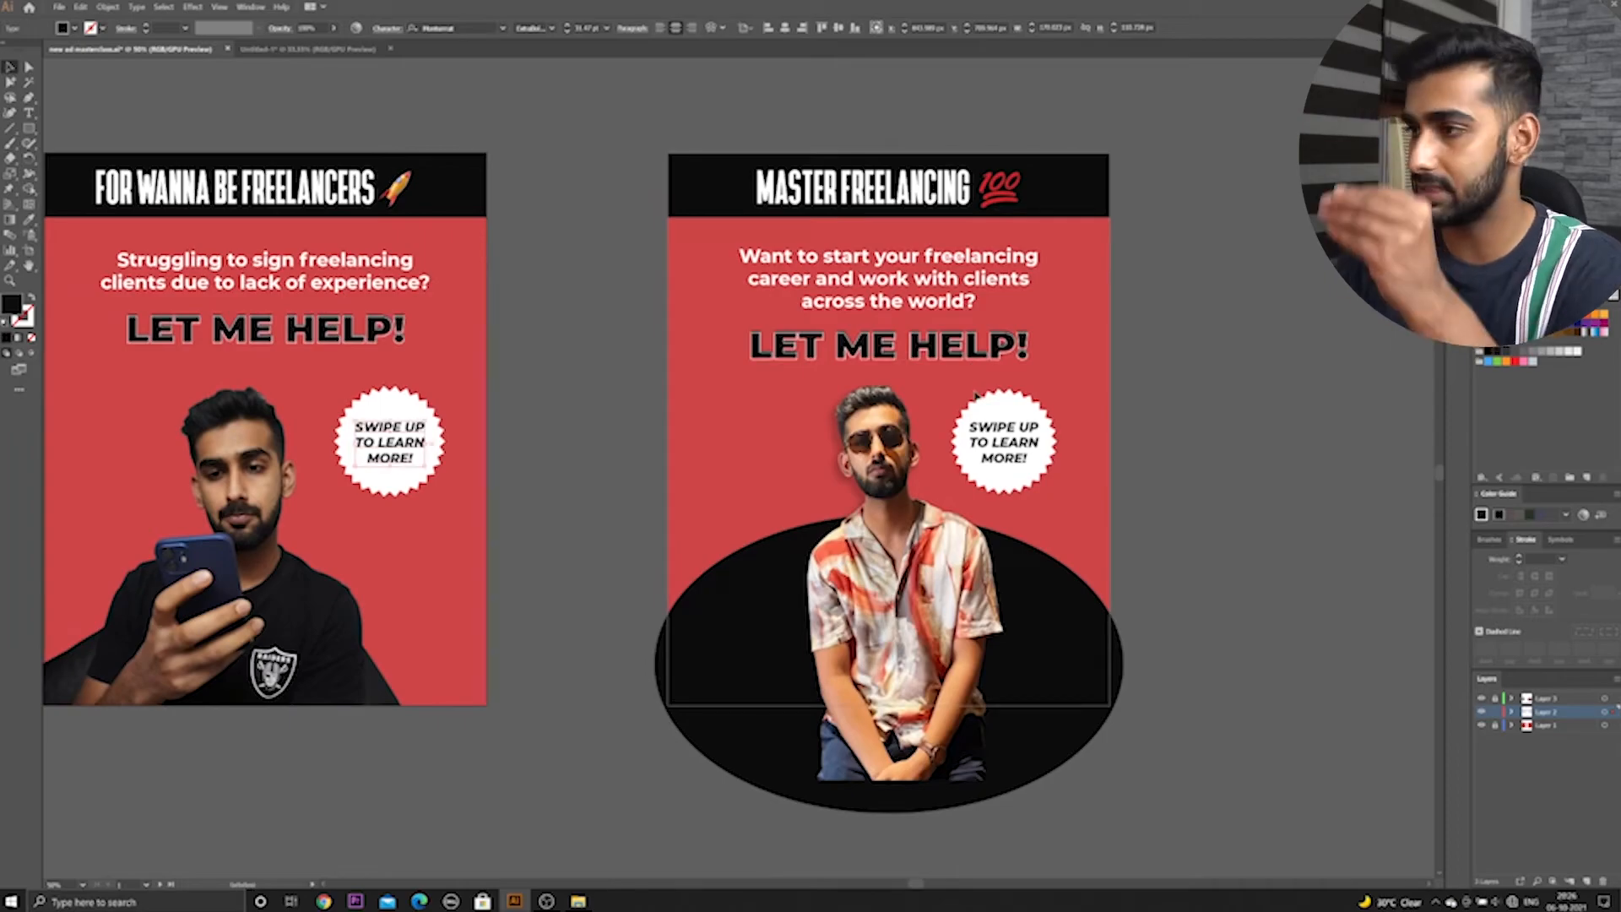
left_click_drag(1133, 388, 1205, 404)
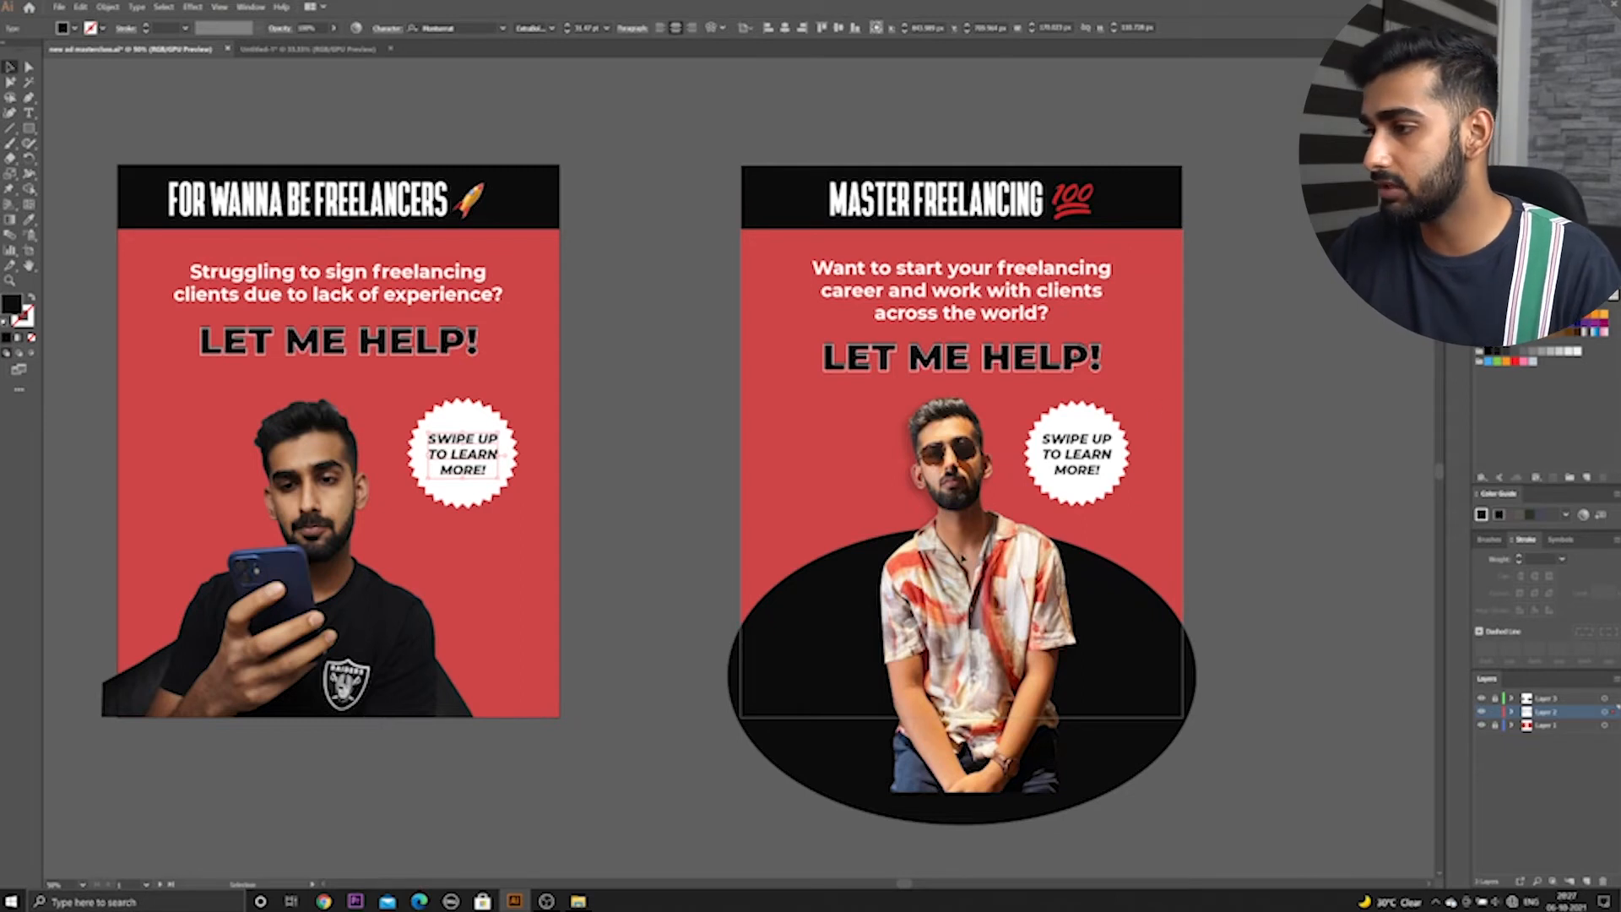
left_click(963, 557)
left_click(1495, 698)
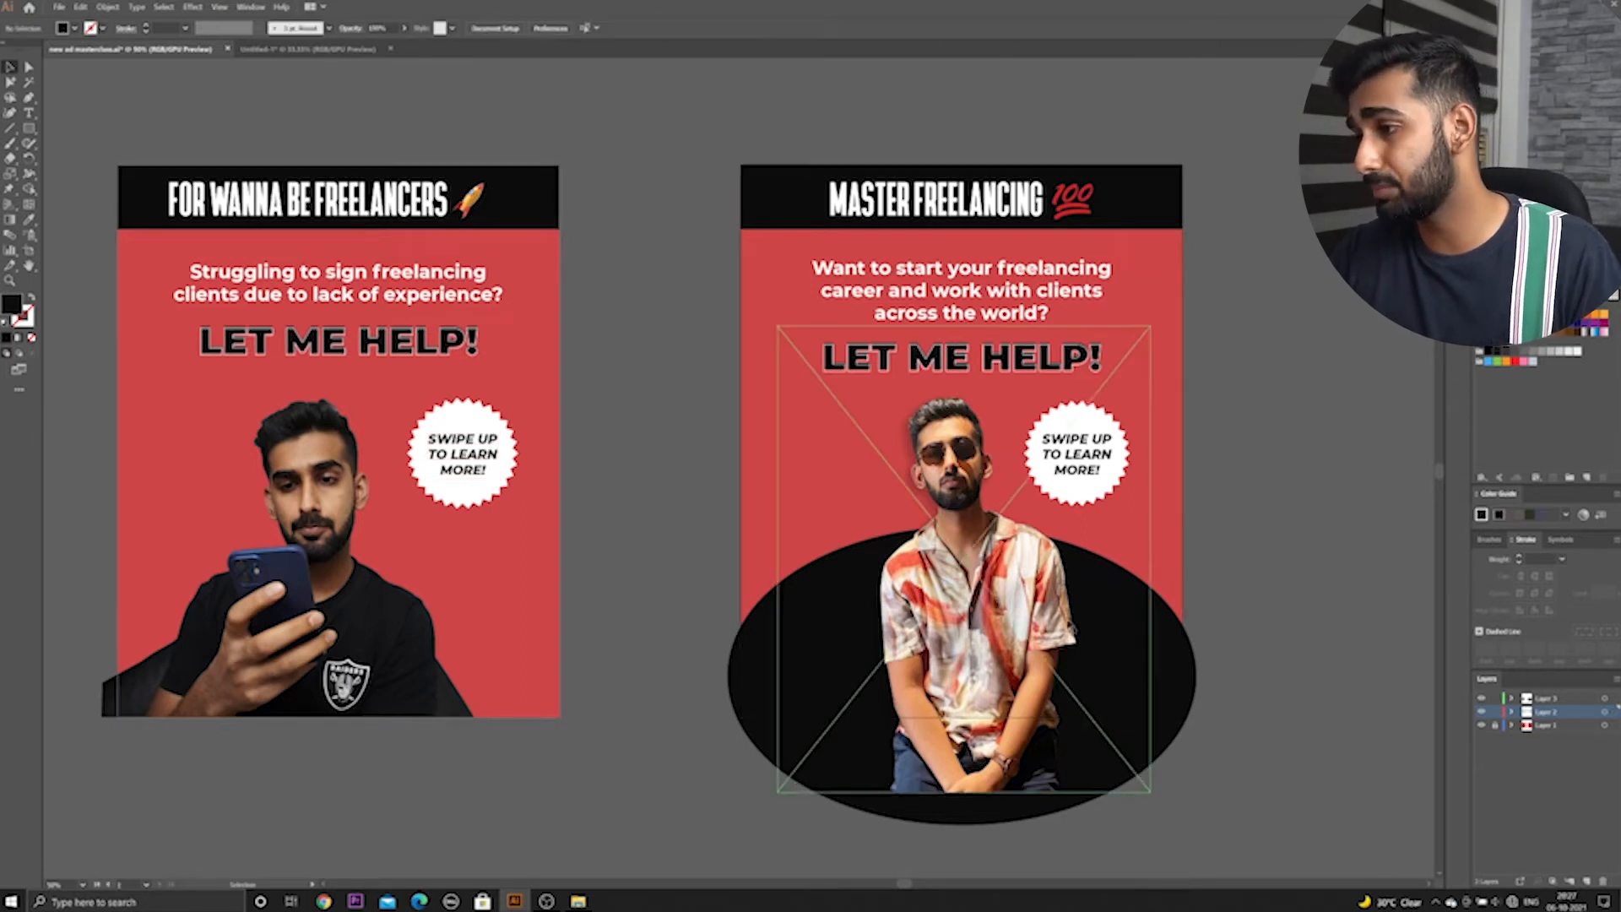
left_click(1069, 604)
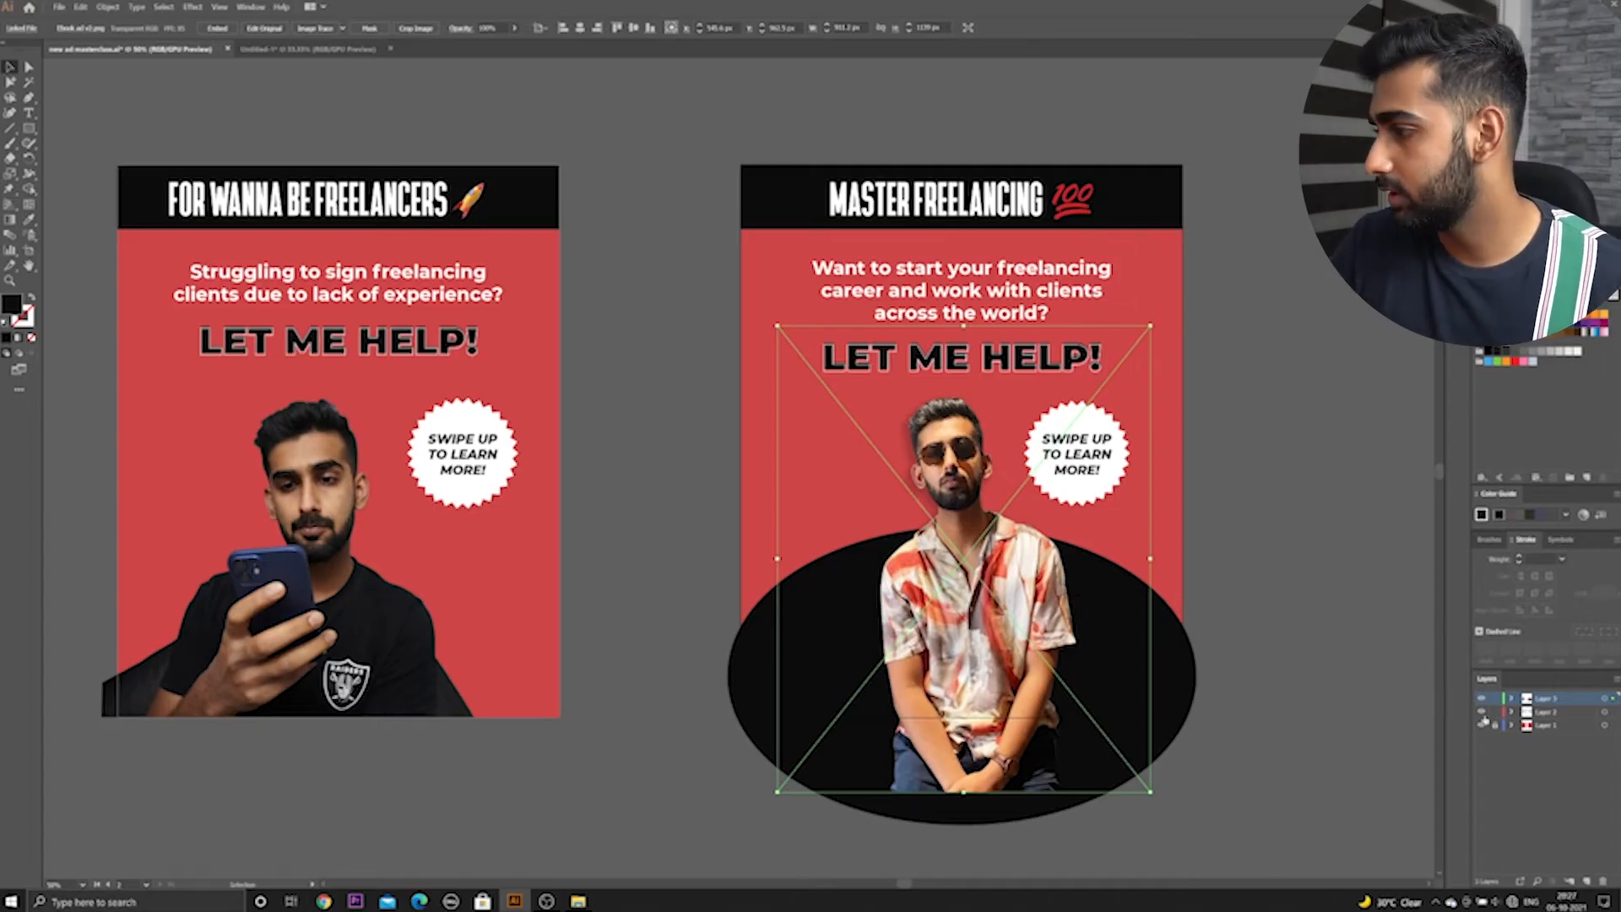
key("ctrl+shift+a")
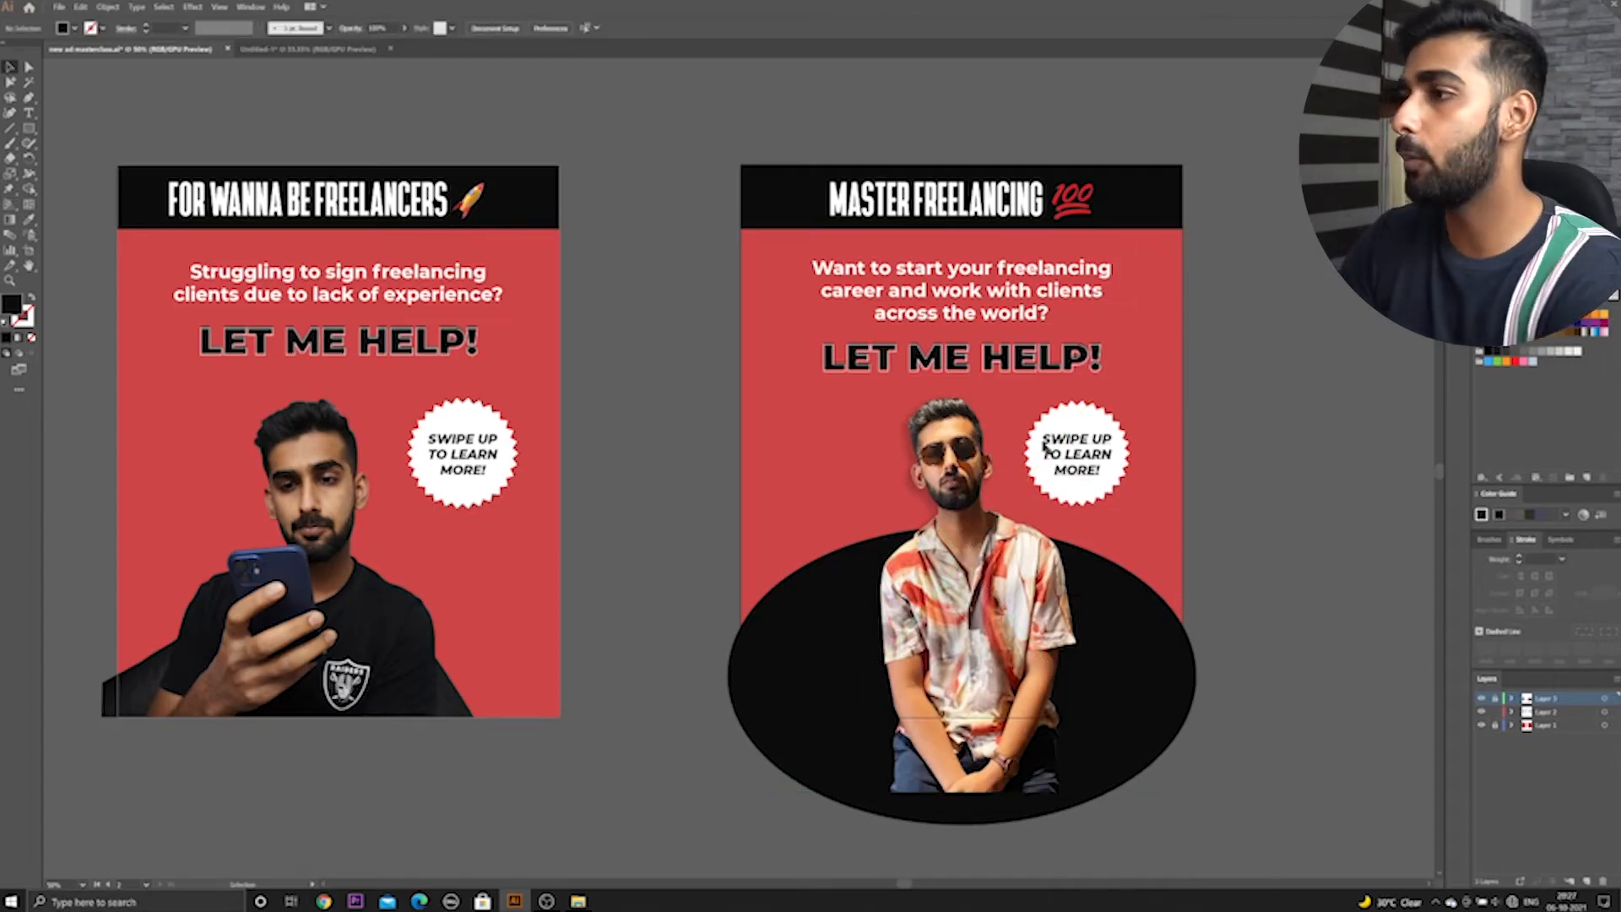